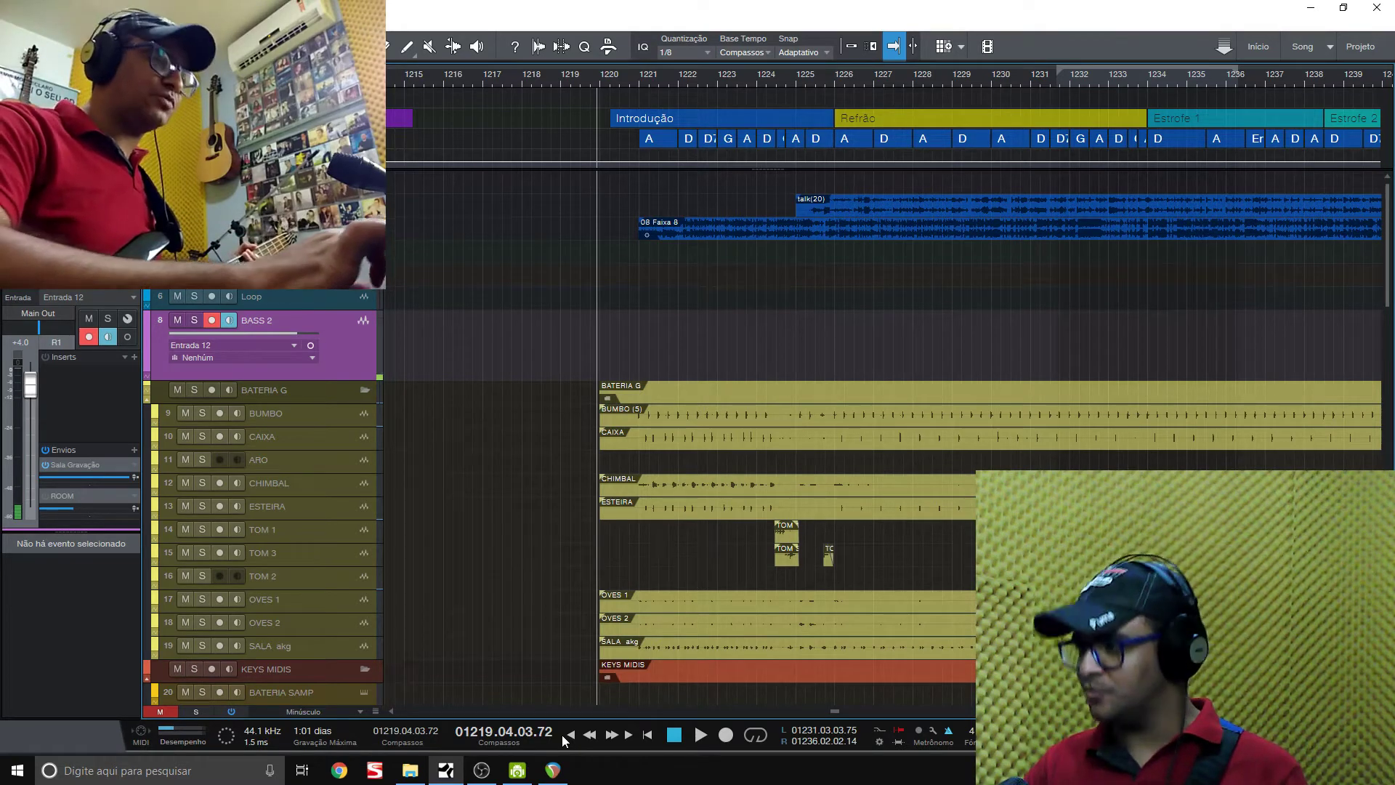
# Record a bass take on the BASS 2 track from bar 1219 beat 4, just before Introdução, to bar 1225 beat 3
pyautogui.press('e')
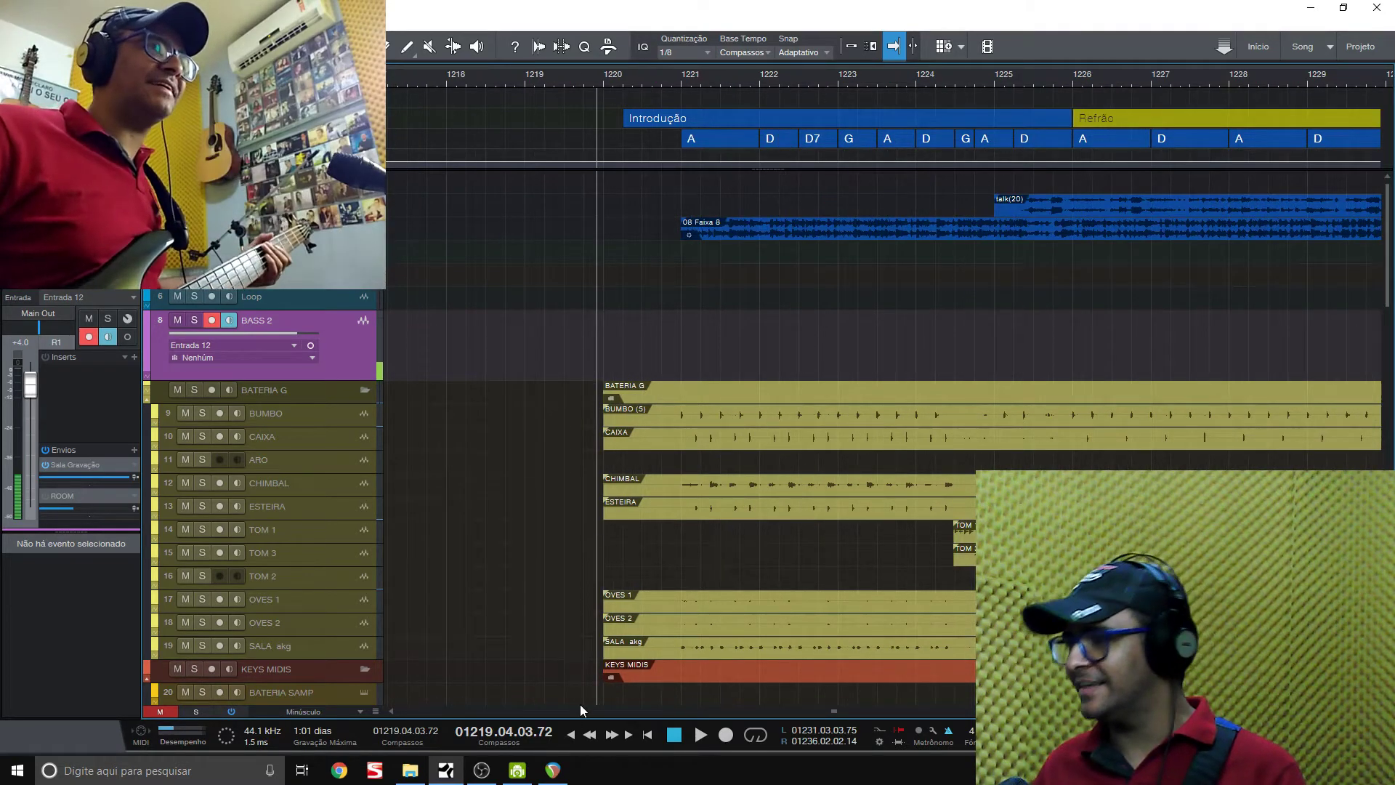
pyautogui.press('space')
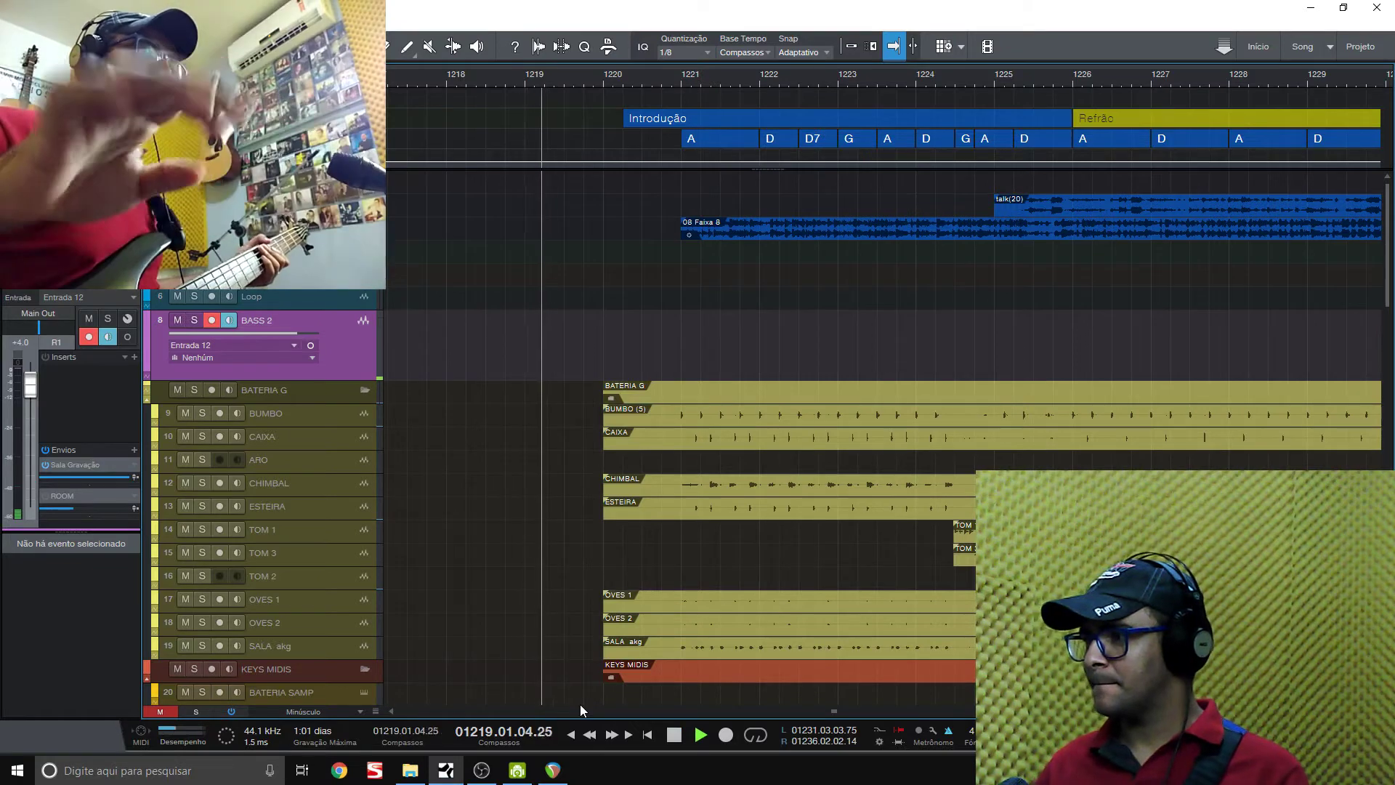
pyautogui.press('KP_Multiply')
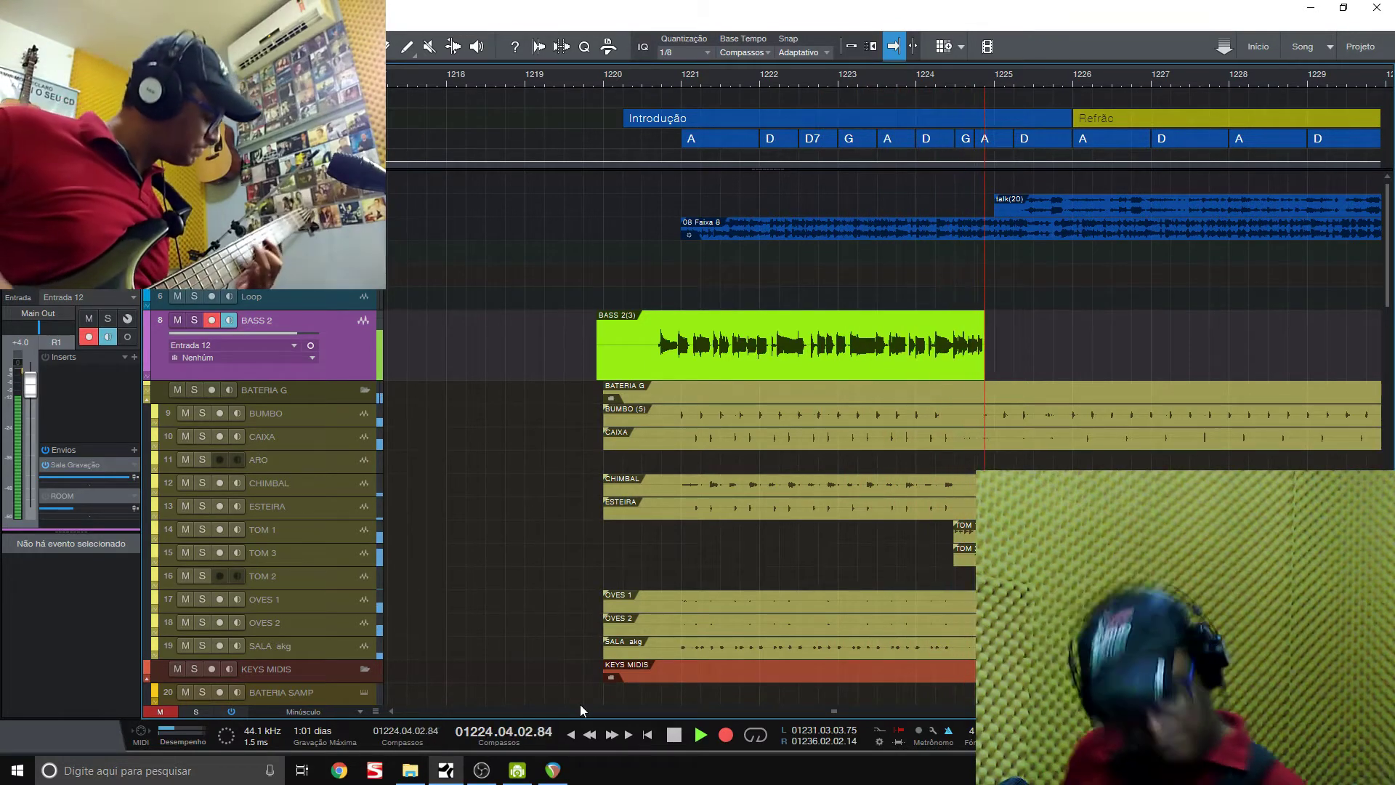
pyautogui.press('space')
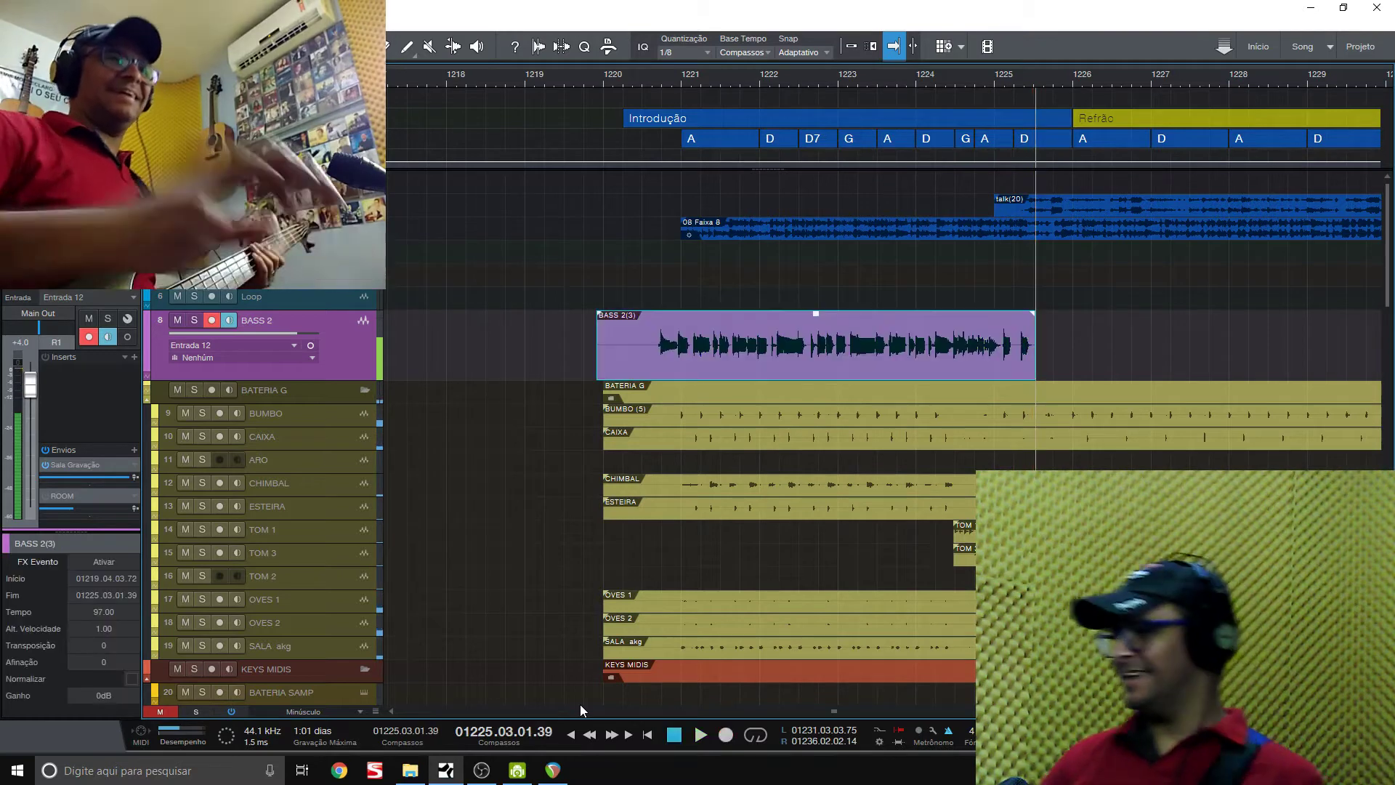
# Play back the last bars of the BASS 2 take from bar 1223 beat 3 to check it and find a punch-in point
pyautogui.click(891, 82)
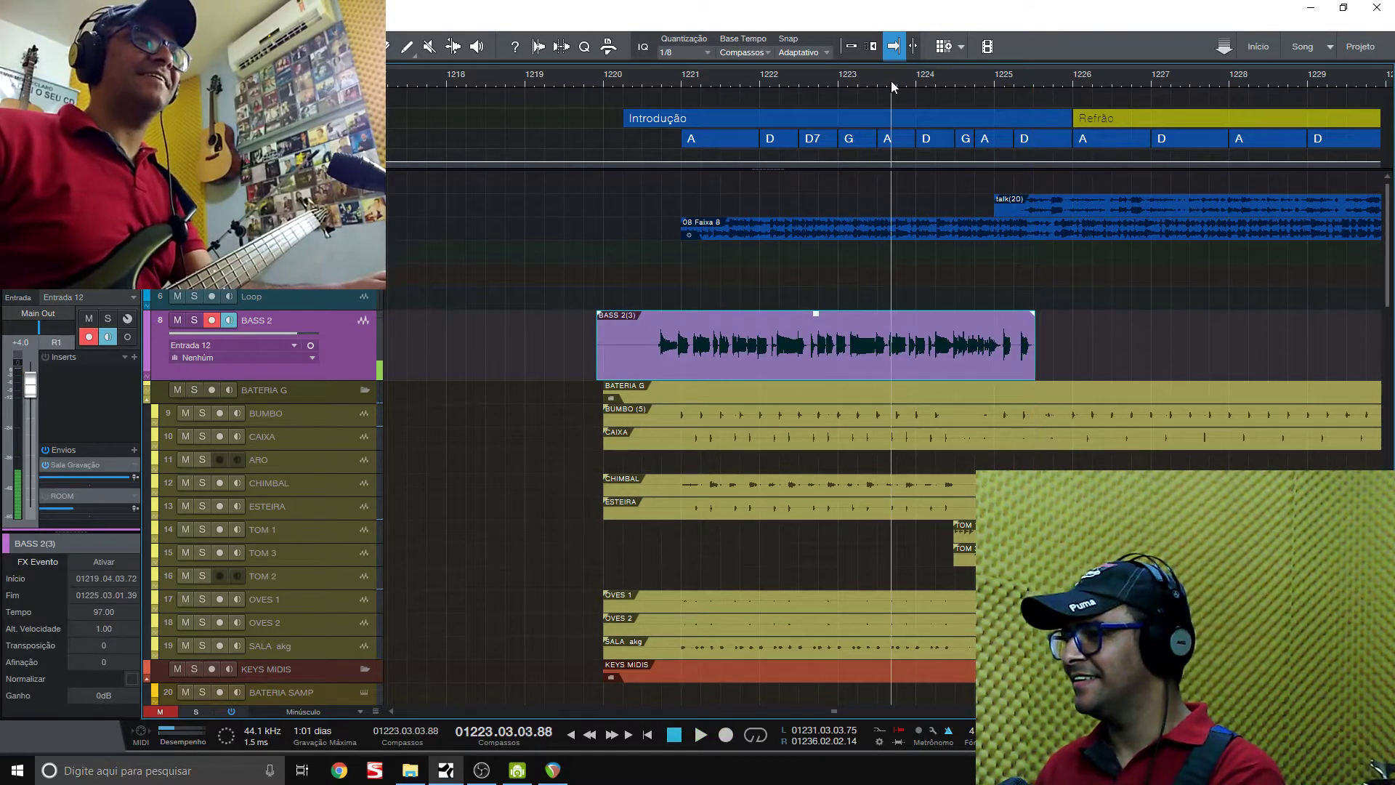
pyautogui.hotkey('alt', 'e')
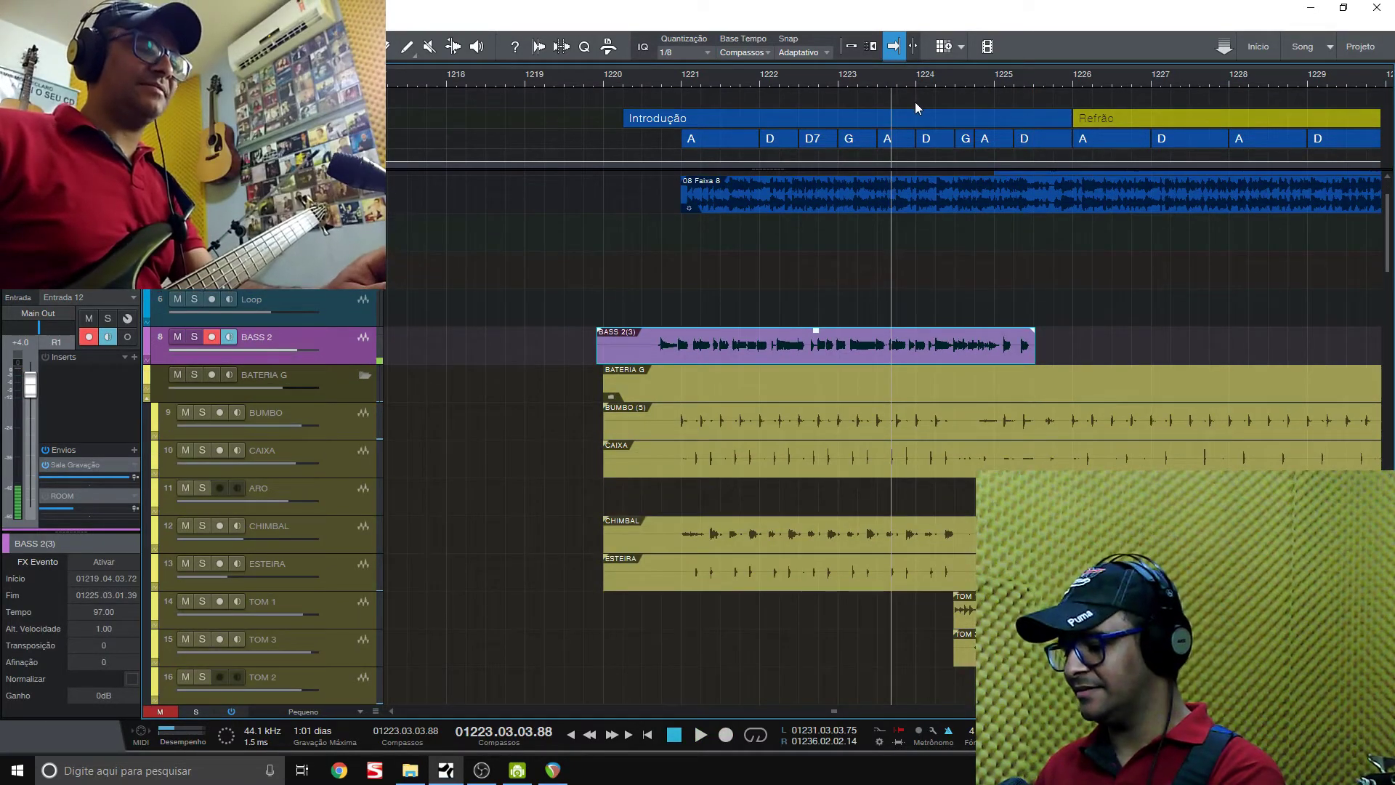
pyautogui.hotkey('alt', 'w')
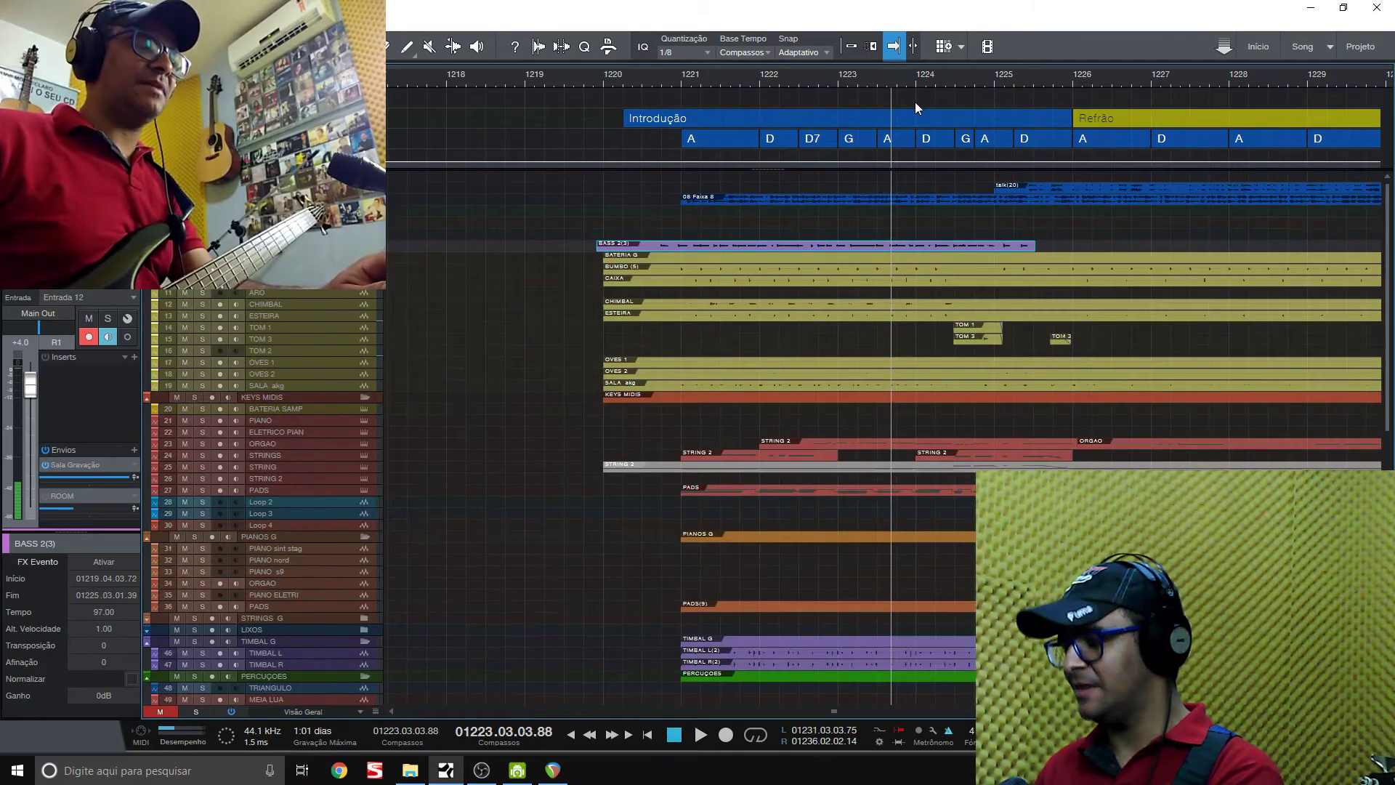
pyautogui.hotkey('alt', 'e')
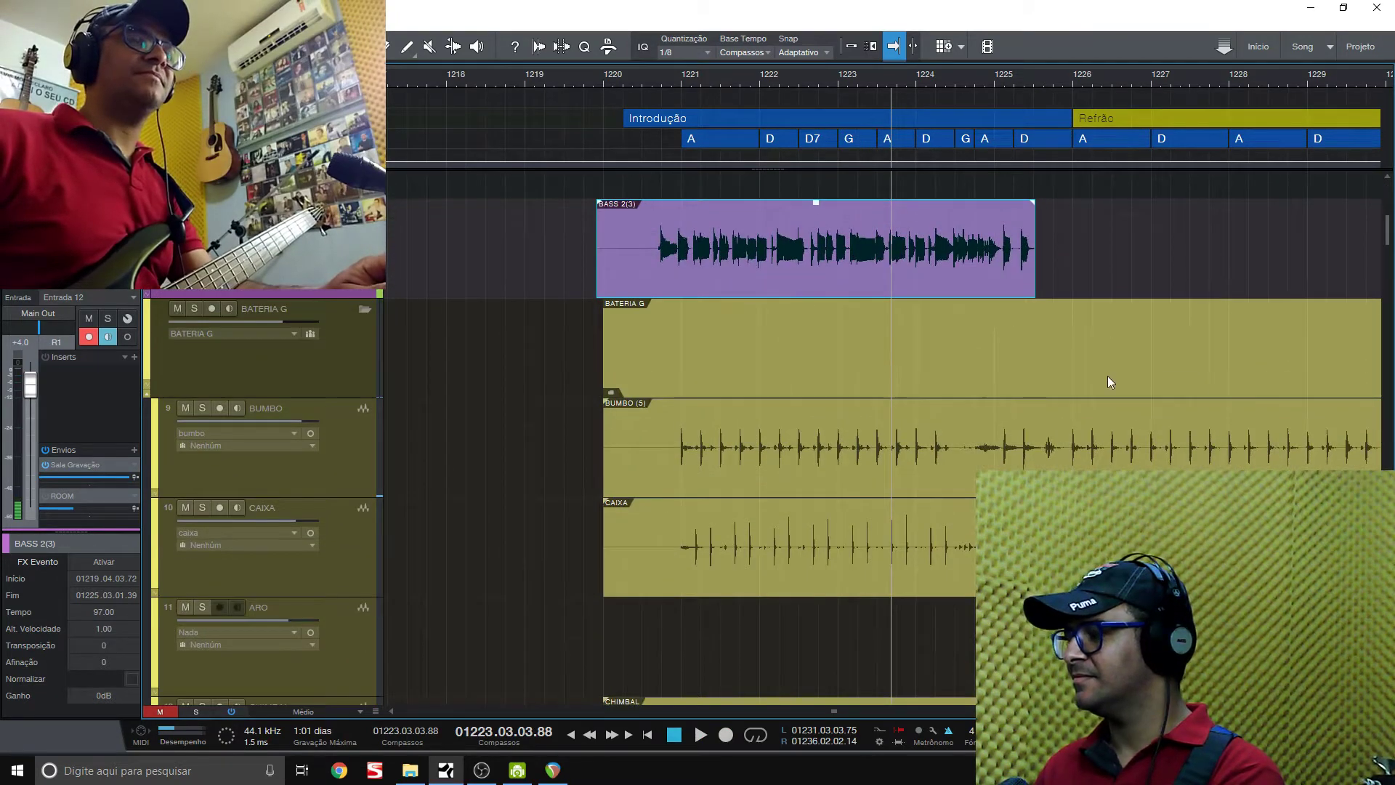
pyautogui.scroll(2, 1107, 388)
pyautogui.press('e')
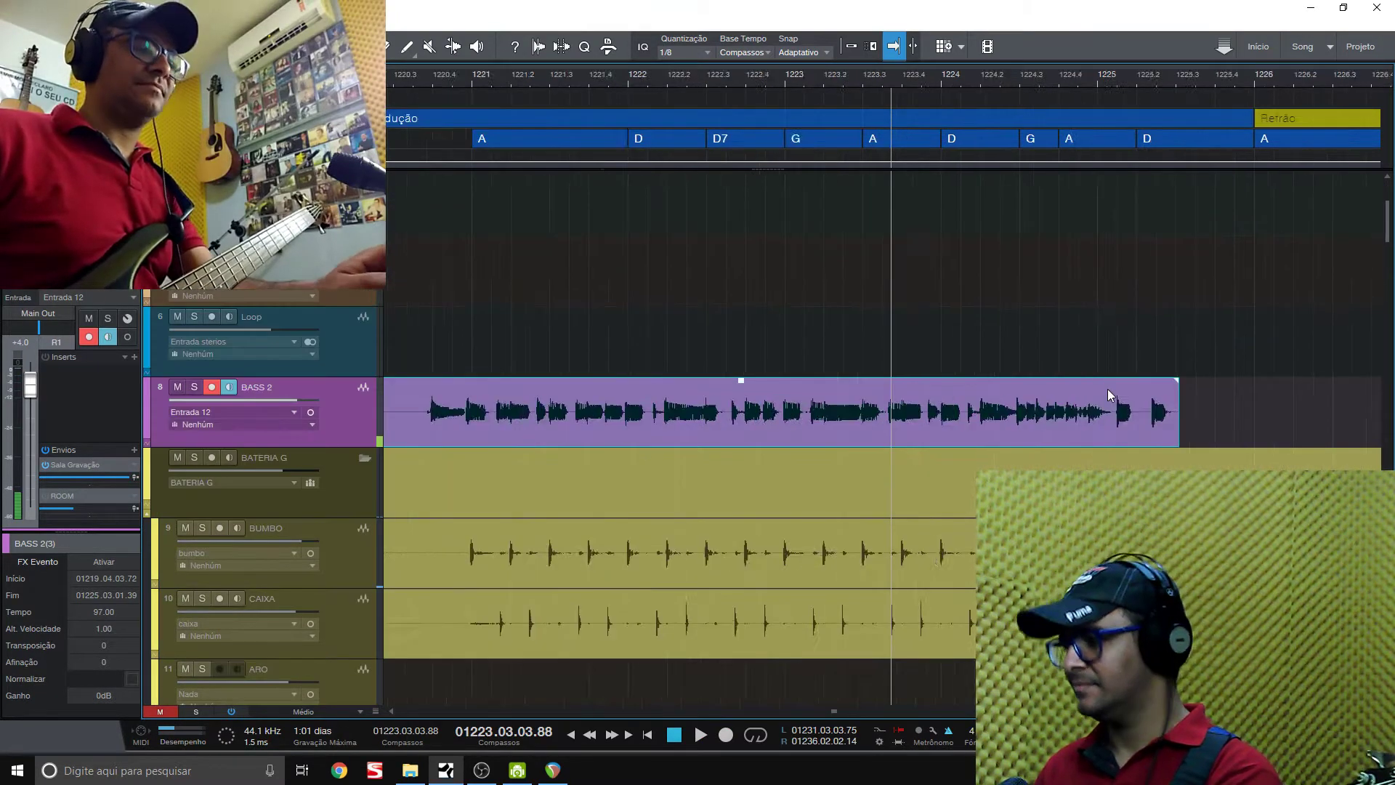
pyautogui.press('e')
pyautogui.press('space')
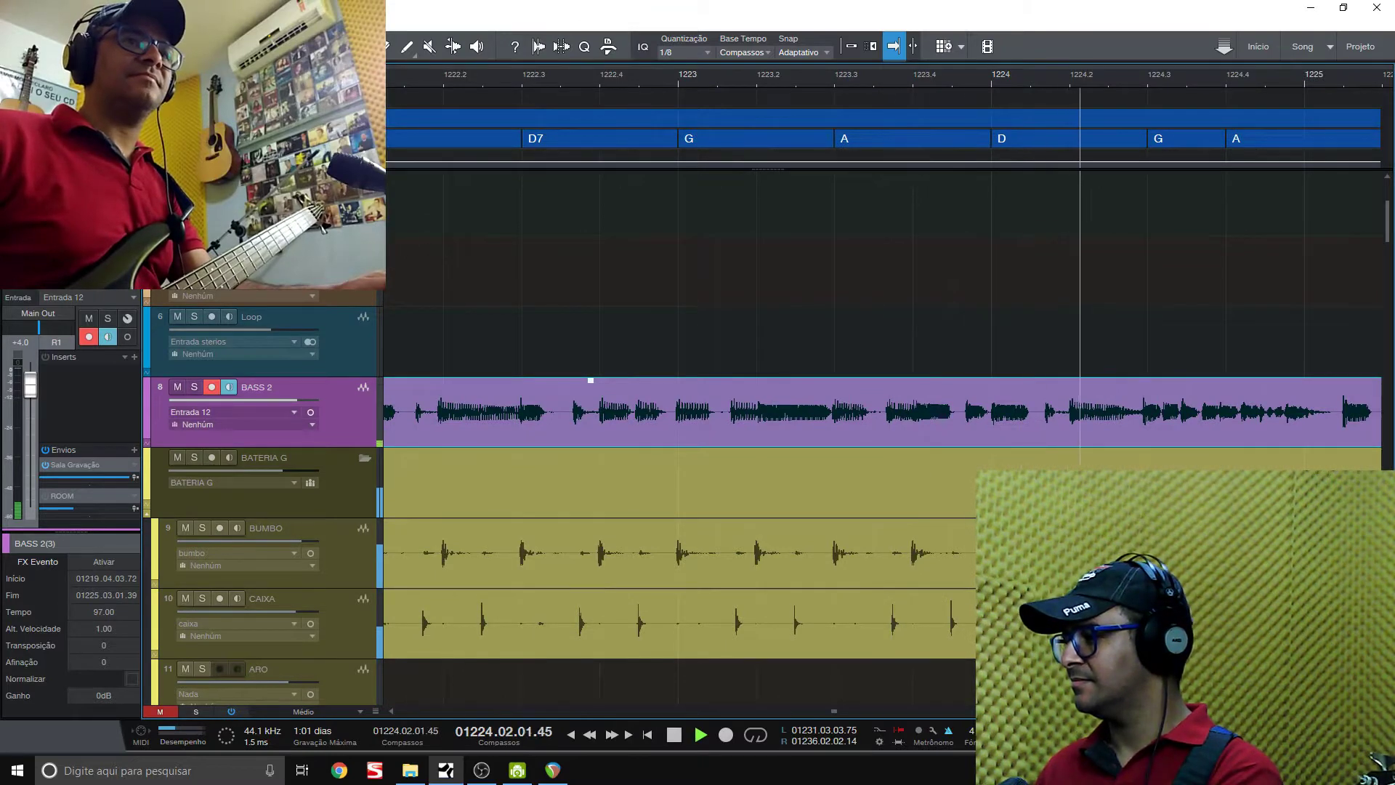
pyautogui.press('w')
pyautogui.press('w')
pyautogui.press('e')
pyautogui.press('w')
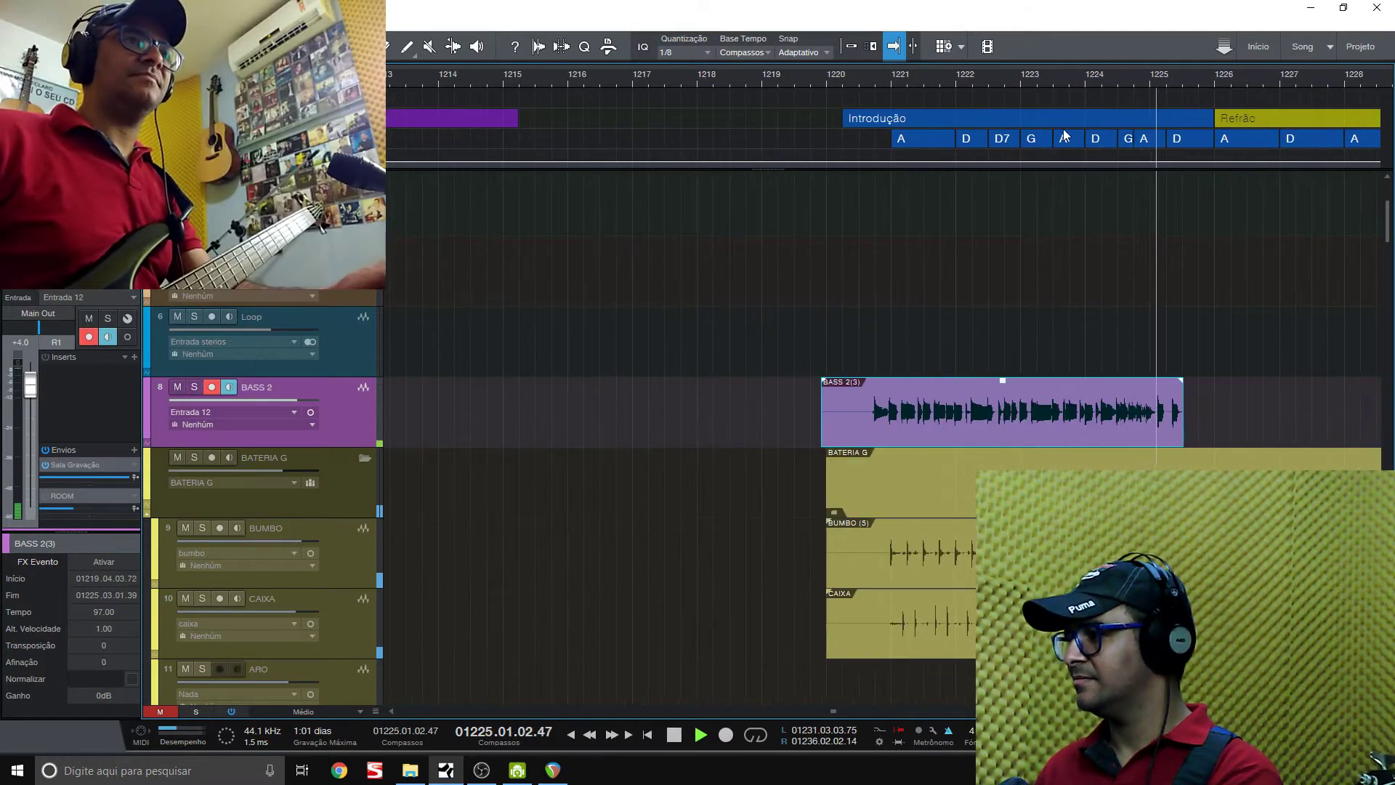
# Punch in on BASS 2 at bar 1223 beat 4 and record through the refrain and verses to bar 1243 beat 3
pyautogui.click(1069, 80)
pyautogui.press('e')
pyautogui.press('e')
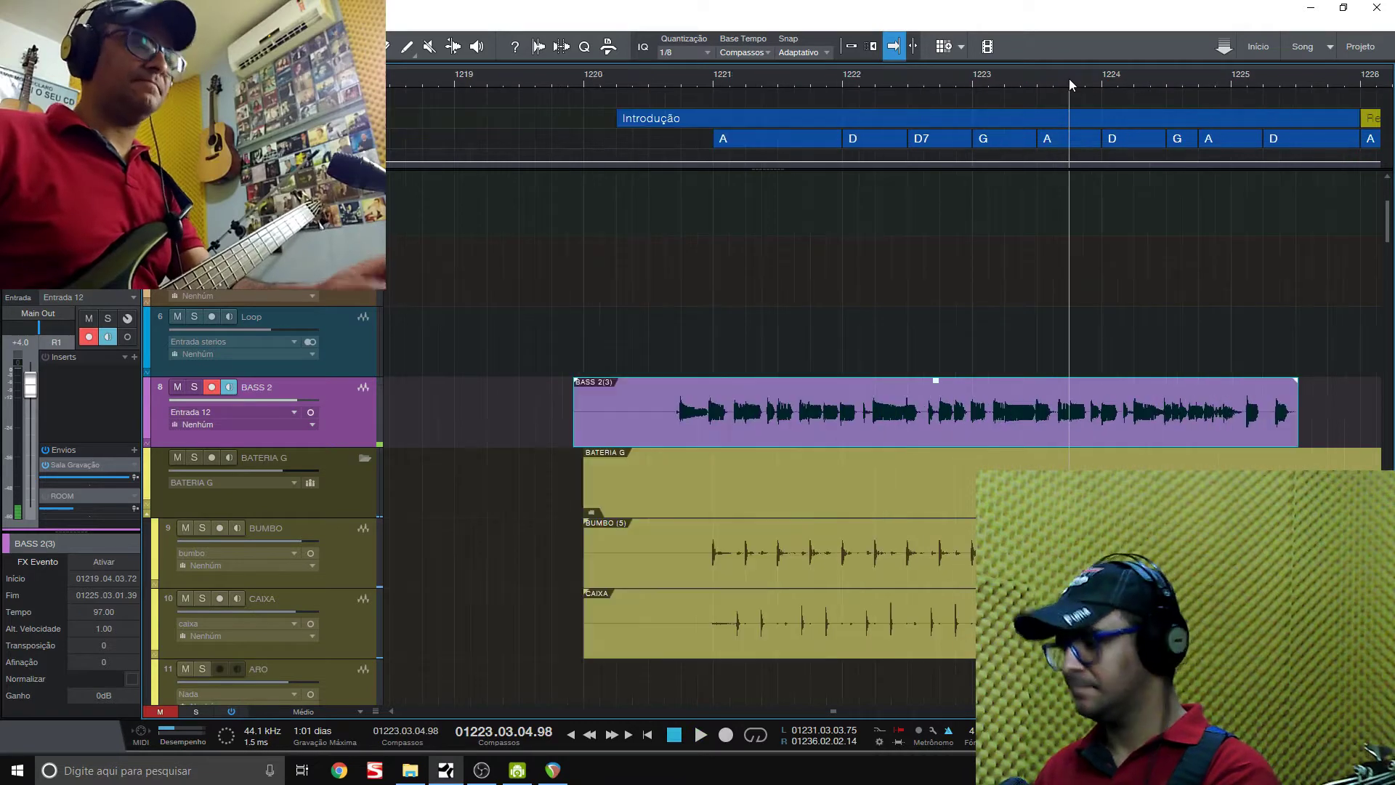
pyautogui.click(1108, 85)
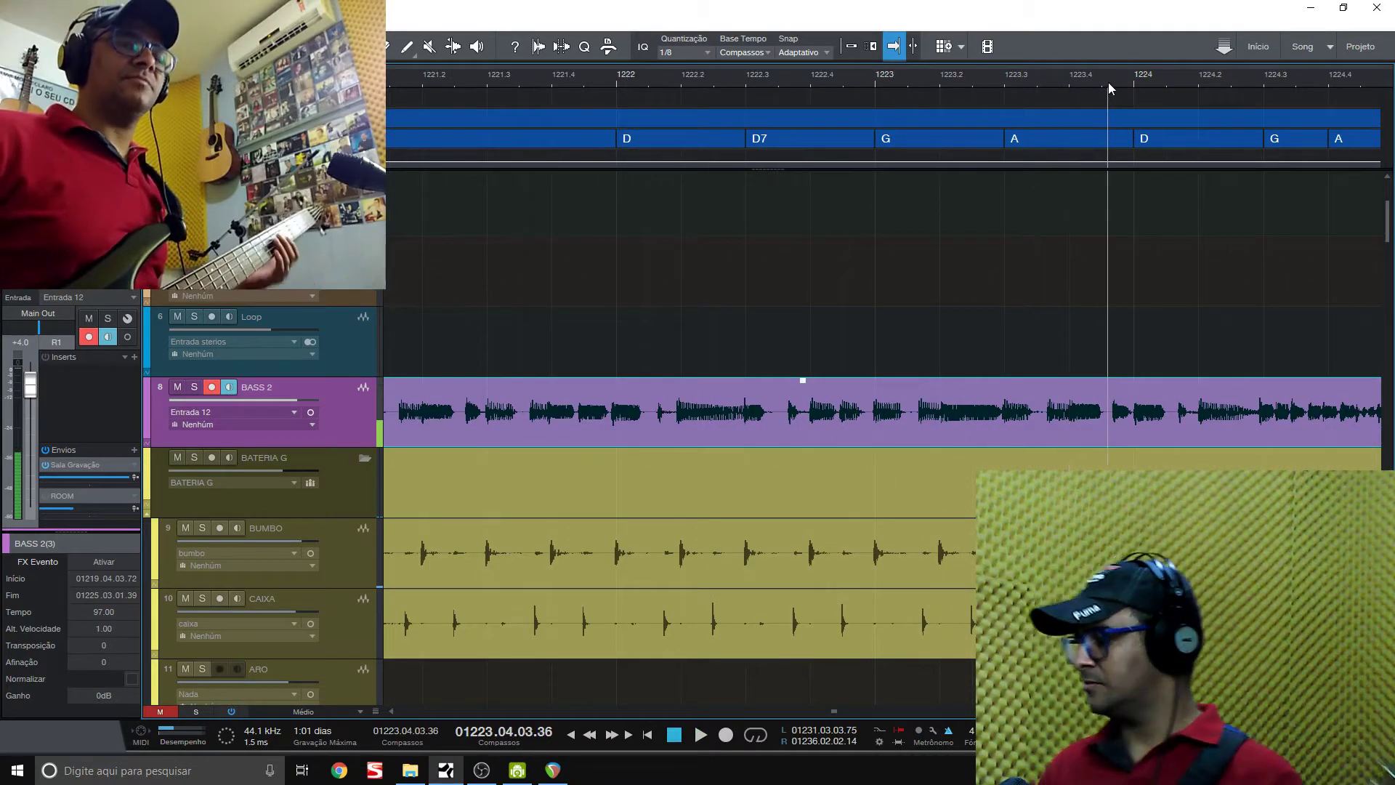
pyautogui.press('space')
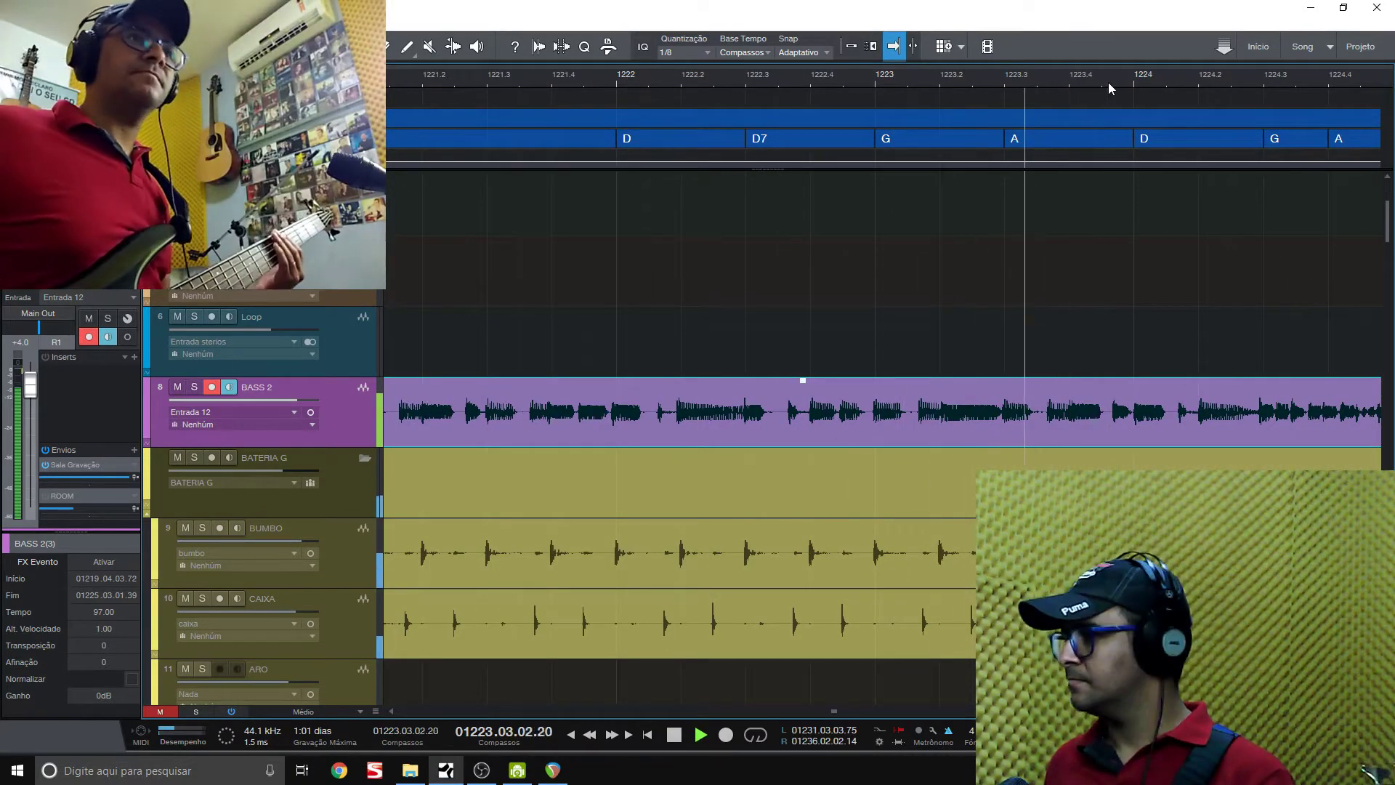
pyautogui.press('KP_Multiply')
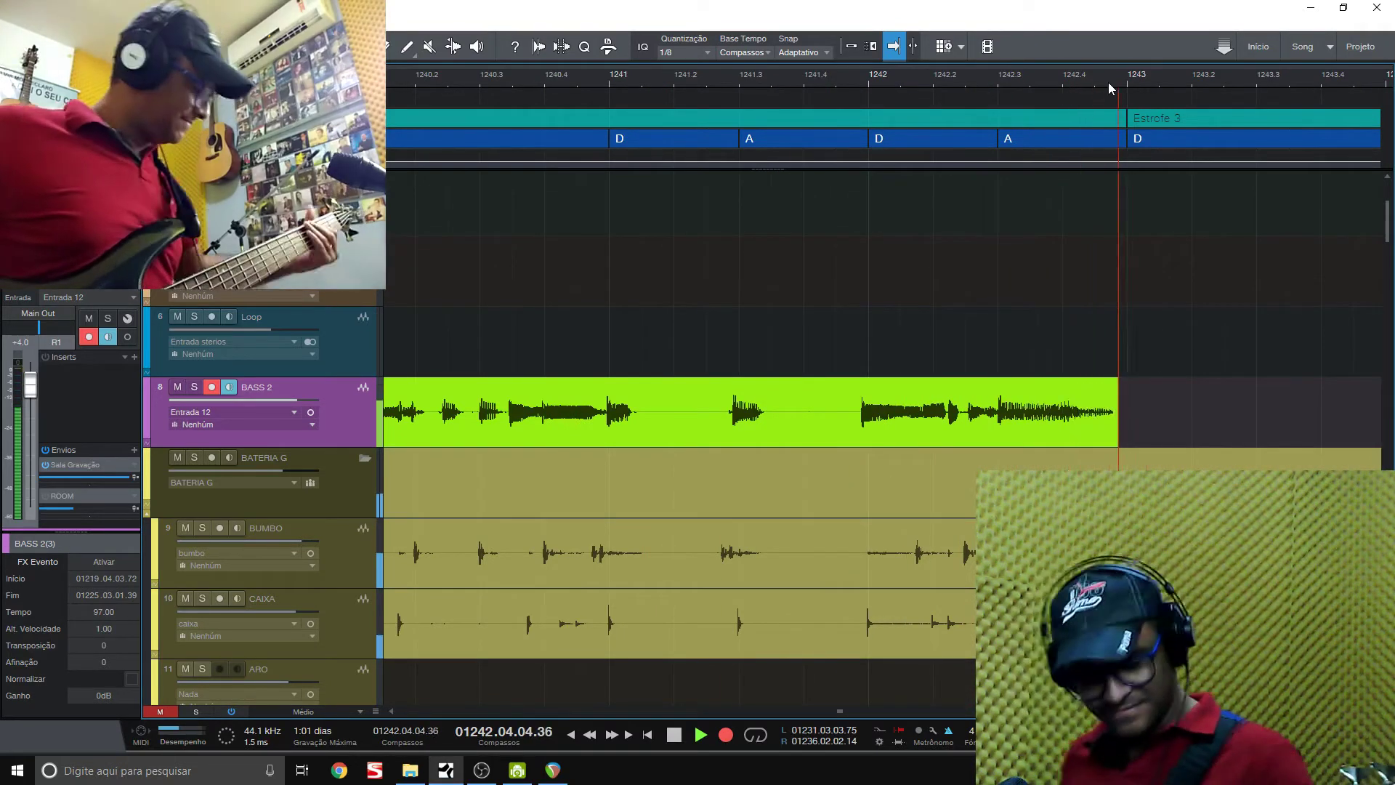
pyautogui.press('space')
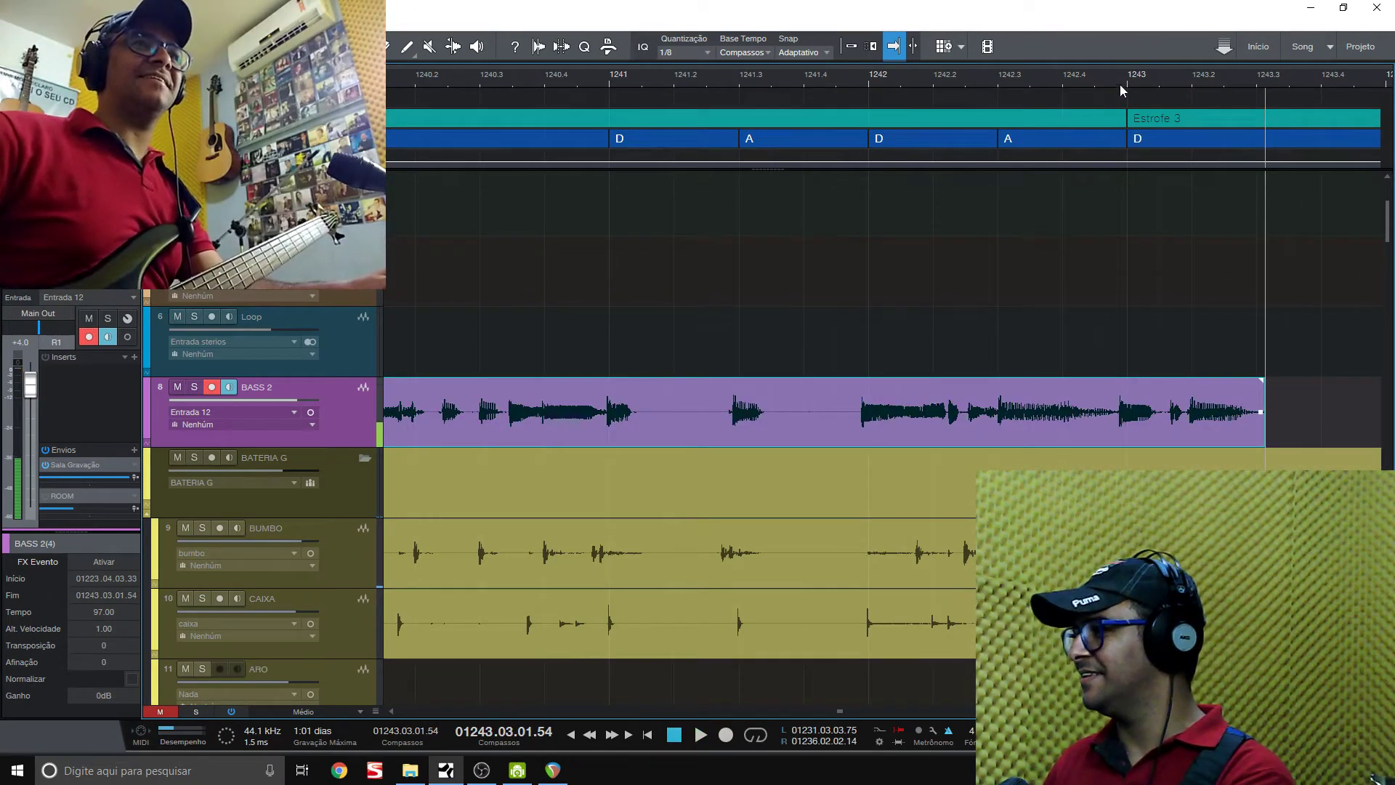
# Play back the end of the long BASS 2 take from bar 1241 beat 3 up to the start of Estrofe 3
pyautogui.click(785, 82)
pyautogui.press('space')
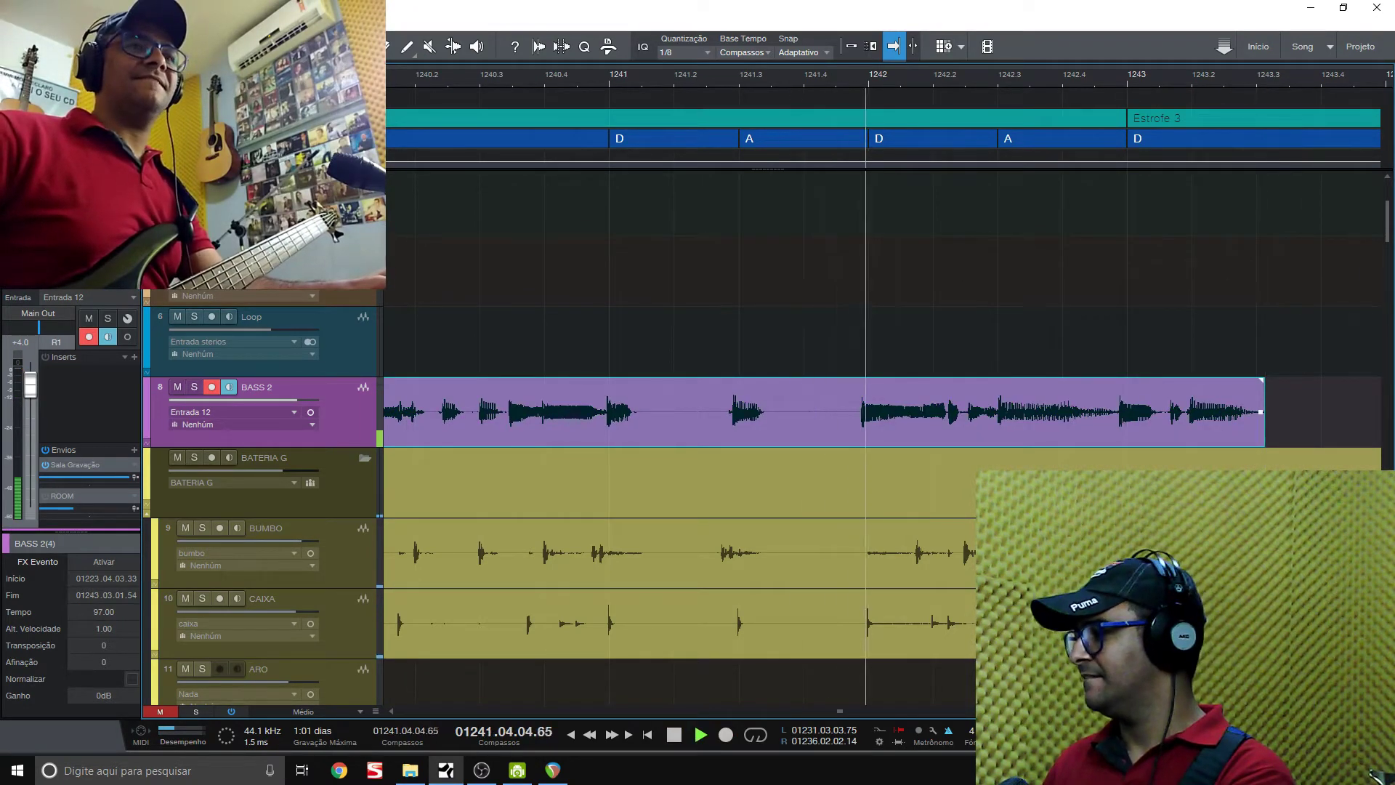
pyautogui.press('w')
pyautogui.press('w')
pyautogui.press('w')
pyautogui.scroll(-3, 1085, 371)
pyautogui.scroll(2, 1085, 372)
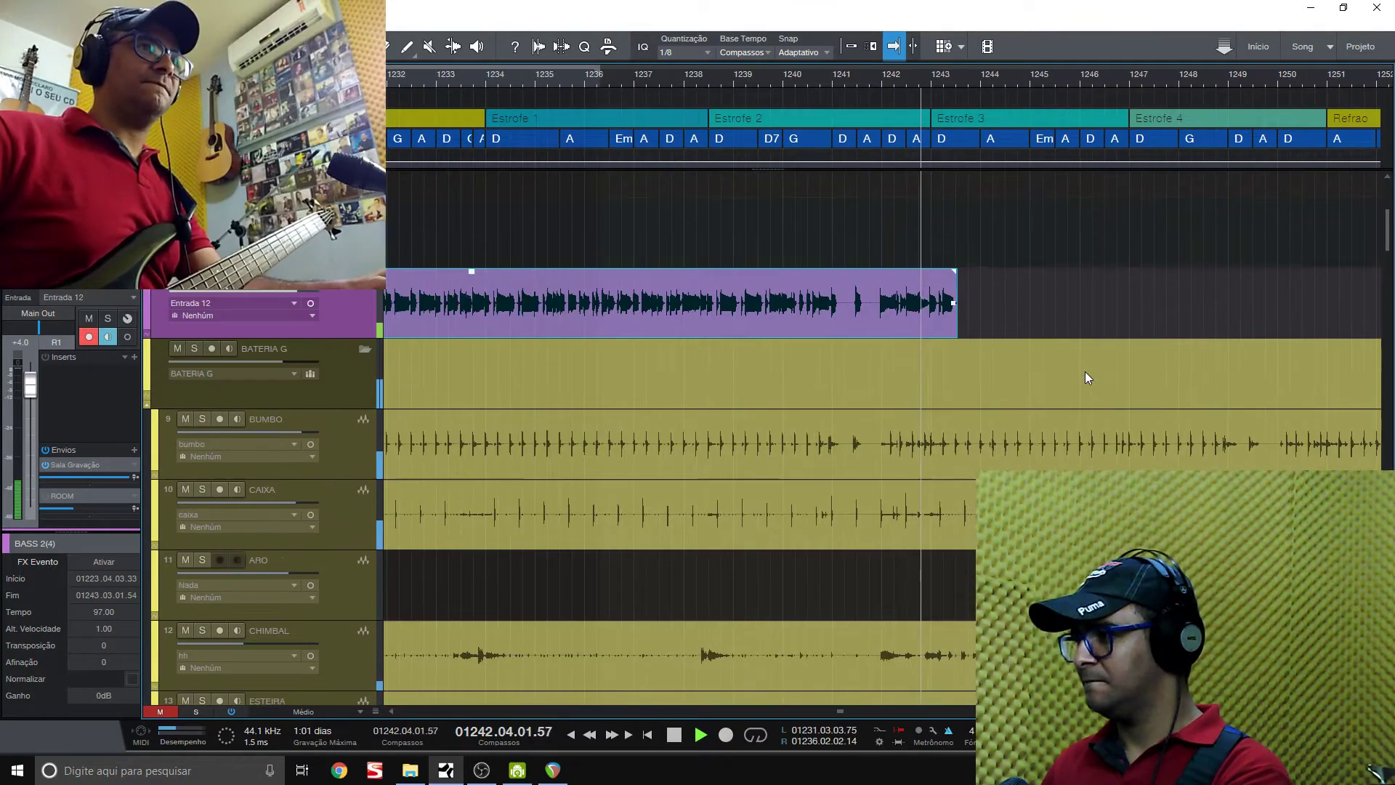
pyautogui.press('space')
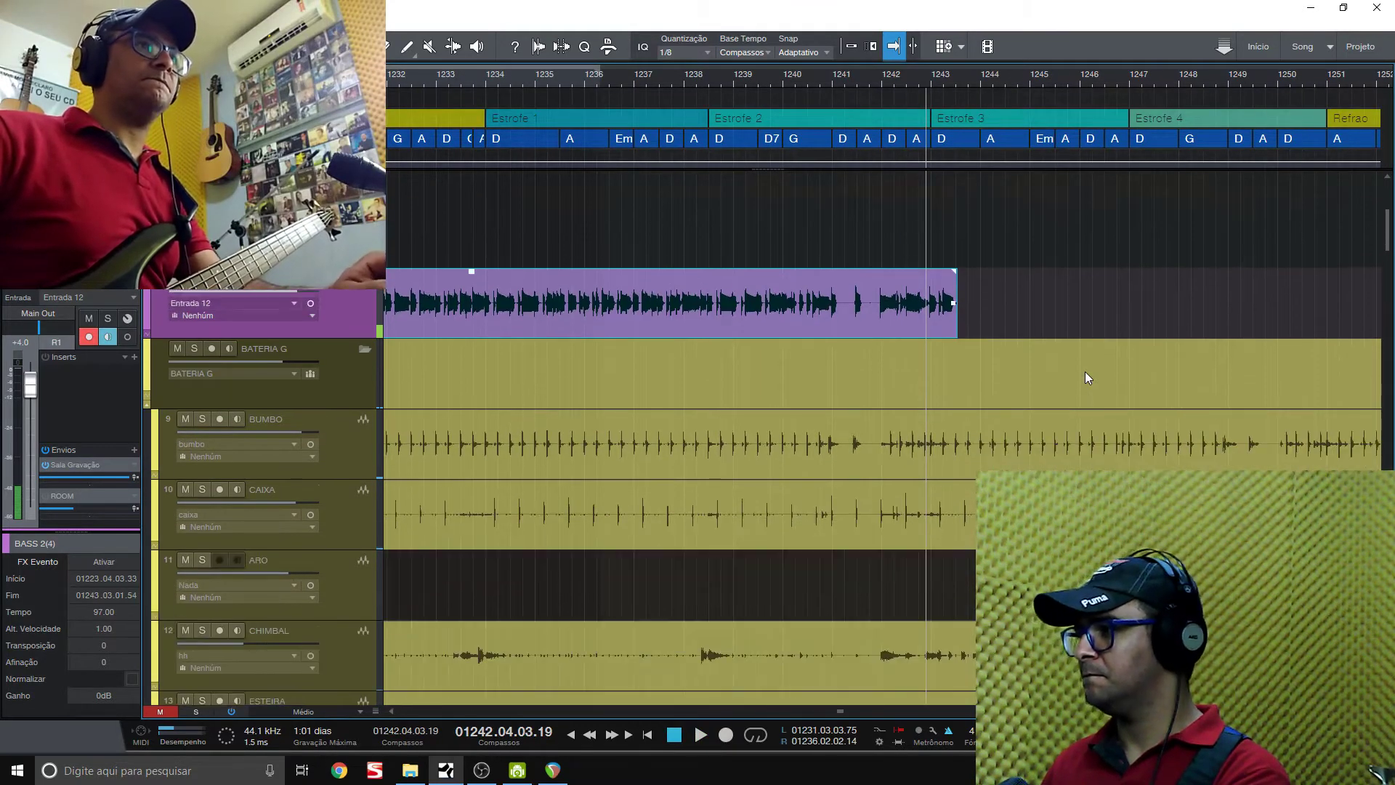
# Reduce the track height to Normal and replay the BASS 2 passage leading into Estrofe 3
pyautogui.hotkey('shift', 'w')
pyautogui.scroll(1, 932, 222)
pyautogui.press('space')
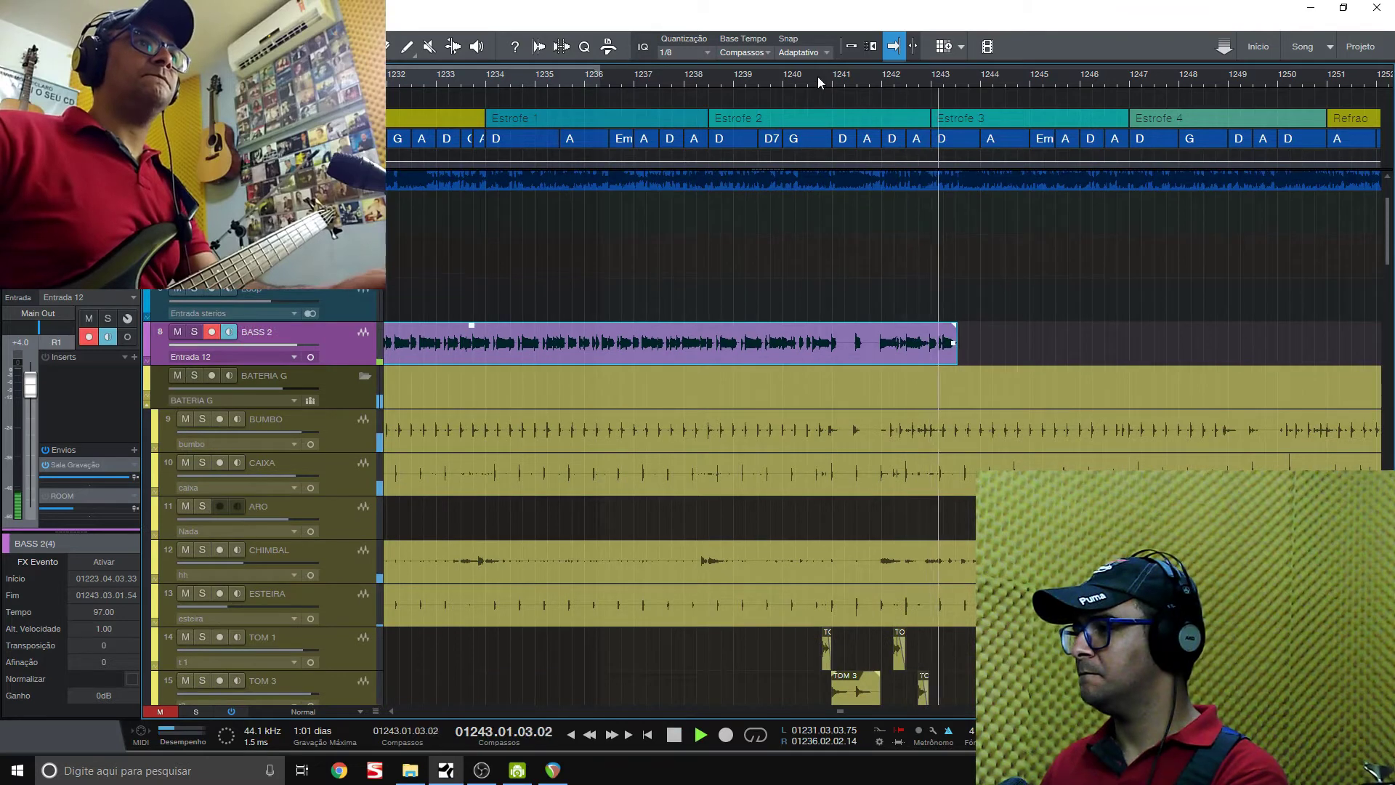
pyautogui.press('e')
pyautogui.press('e')
pyautogui.press('e')
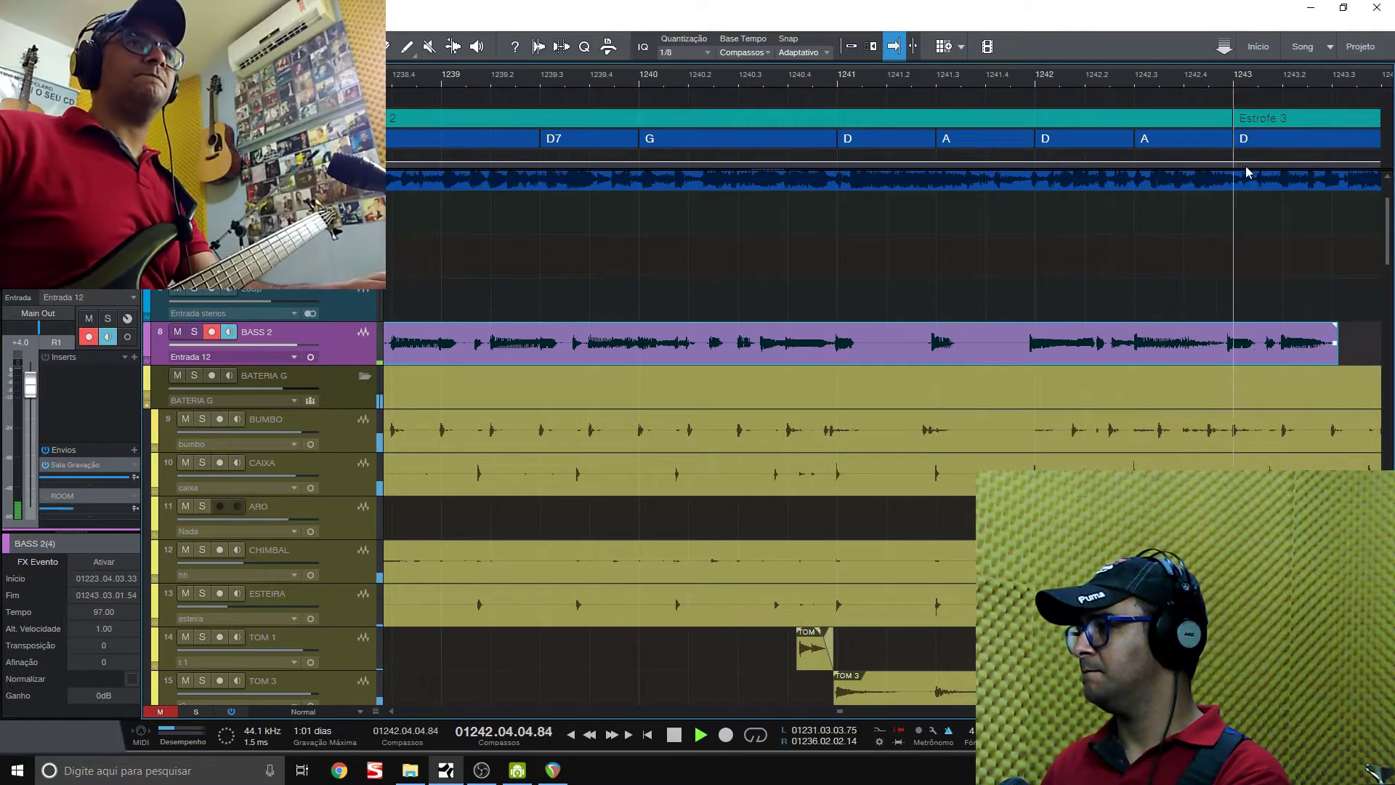
pyautogui.press('space')
# Re-record BASS 2 from the end of bar 1241, punching in over the old take and stopping at bar 1244 beat 2
pyautogui.click(1222, 82)
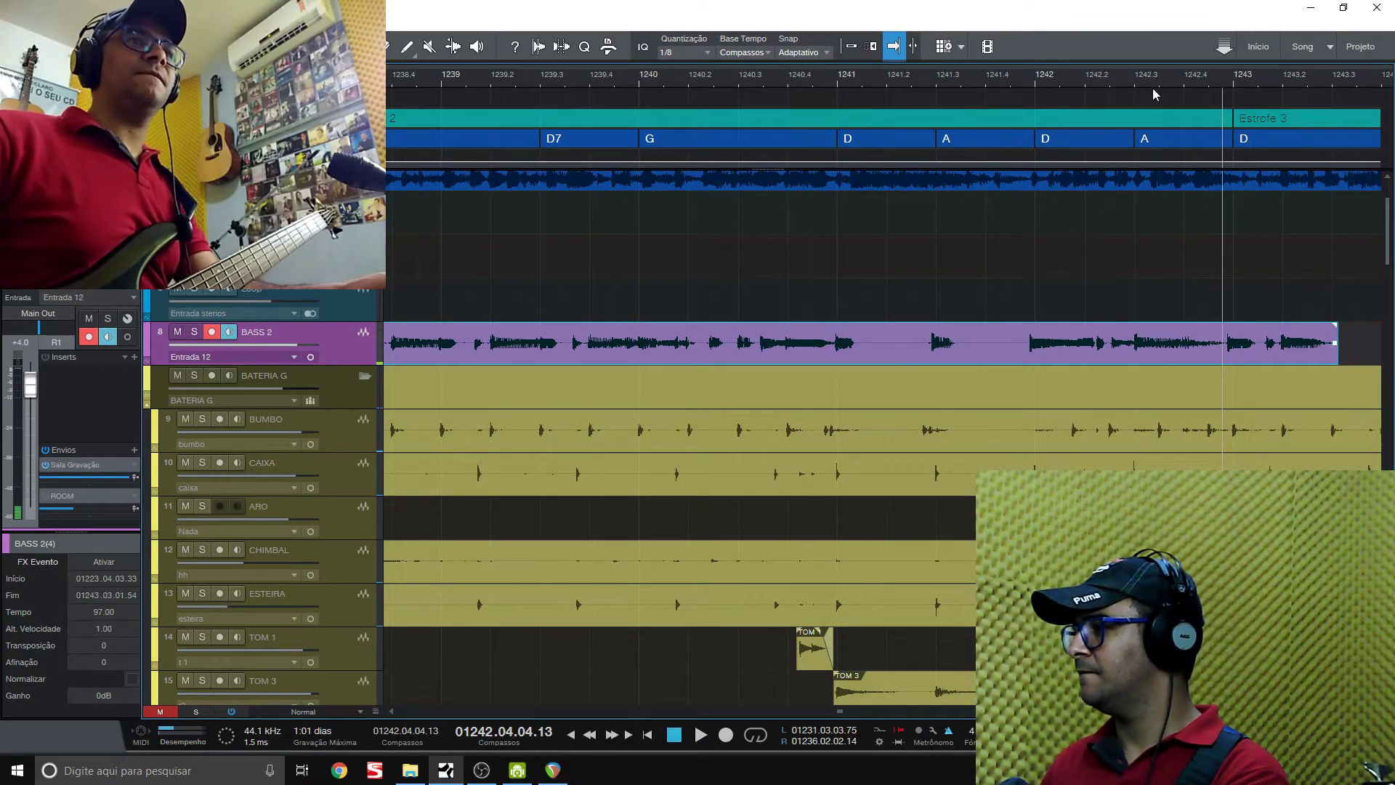
pyautogui.click(1026, 82)
pyautogui.press('space')
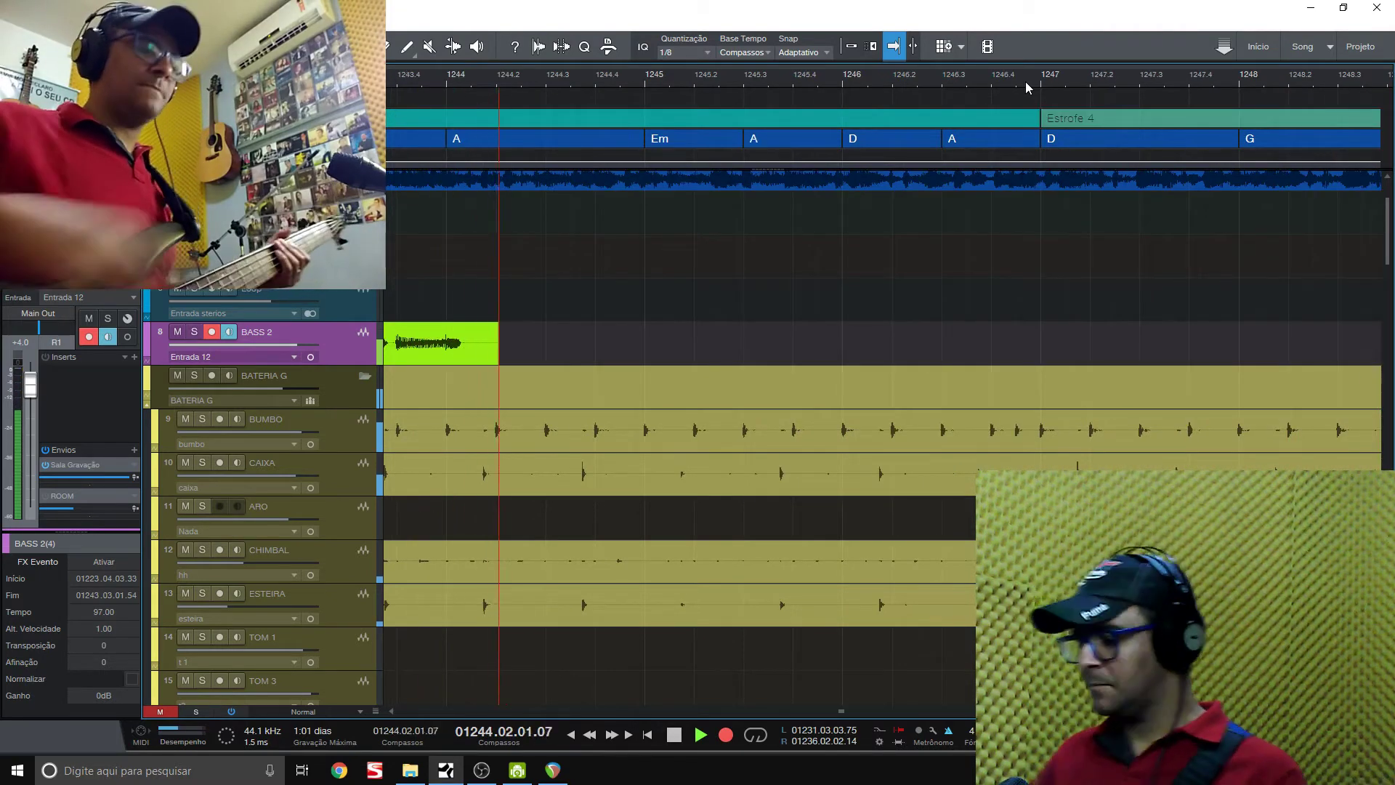
pyautogui.press('space')
# Play back the new BASS 2 take from bar 1242 beat 3 into Estrofe 3 to choose the next punch-in point
pyautogui.press('w')
pyautogui.press('w')
pyautogui.press('w')
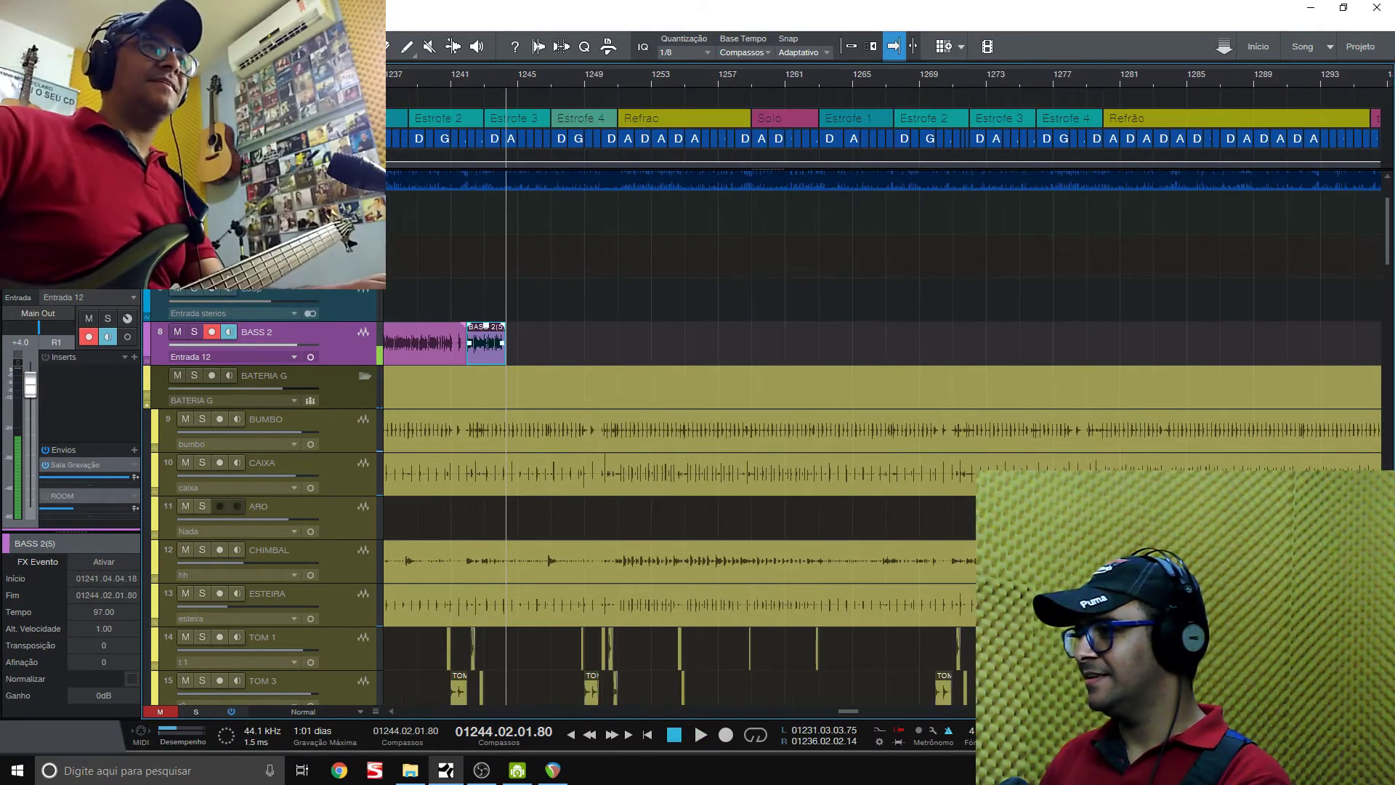
pyautogui.press('e')
pyautogui.press('e')
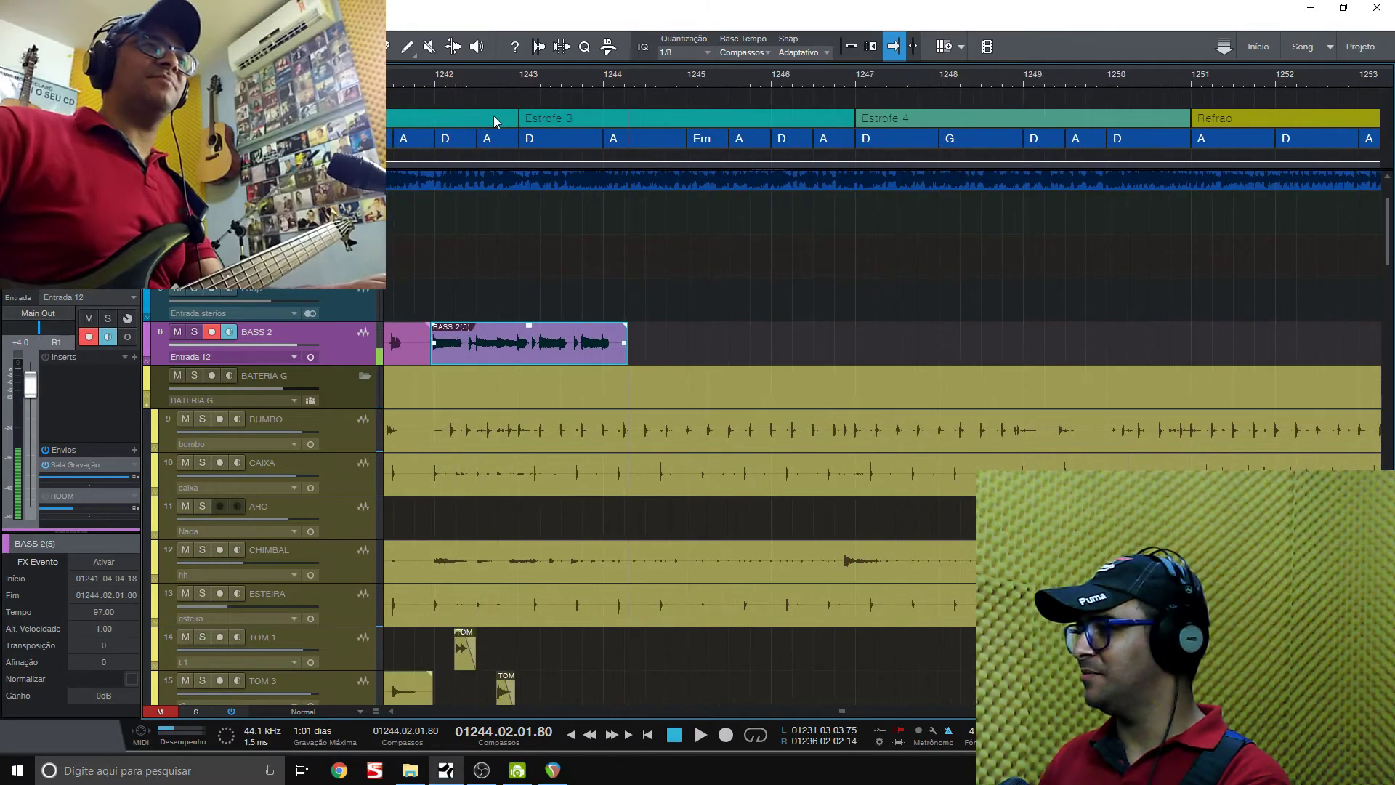
pyautogui.click(493, 82)
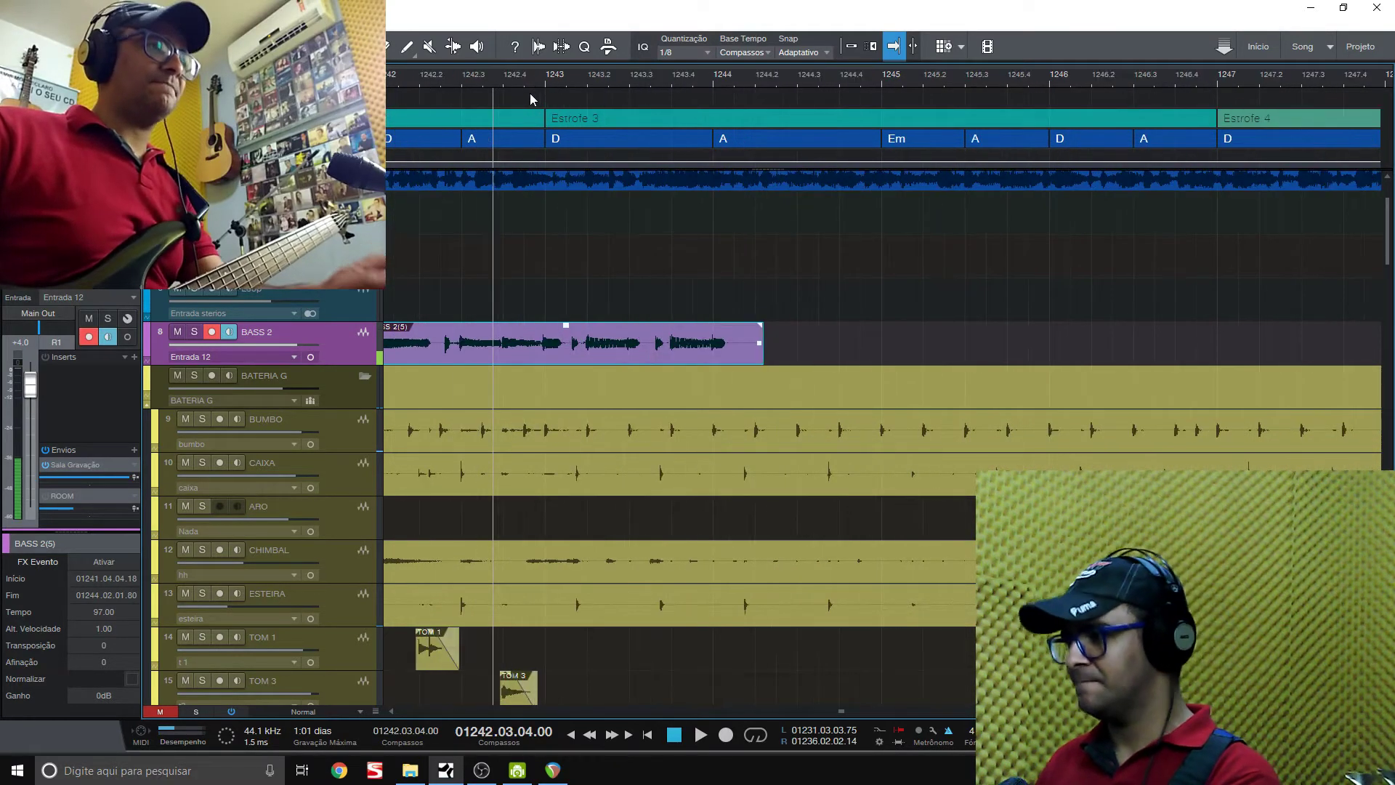
pyautogui.press('e')
pyautogui.press('space')
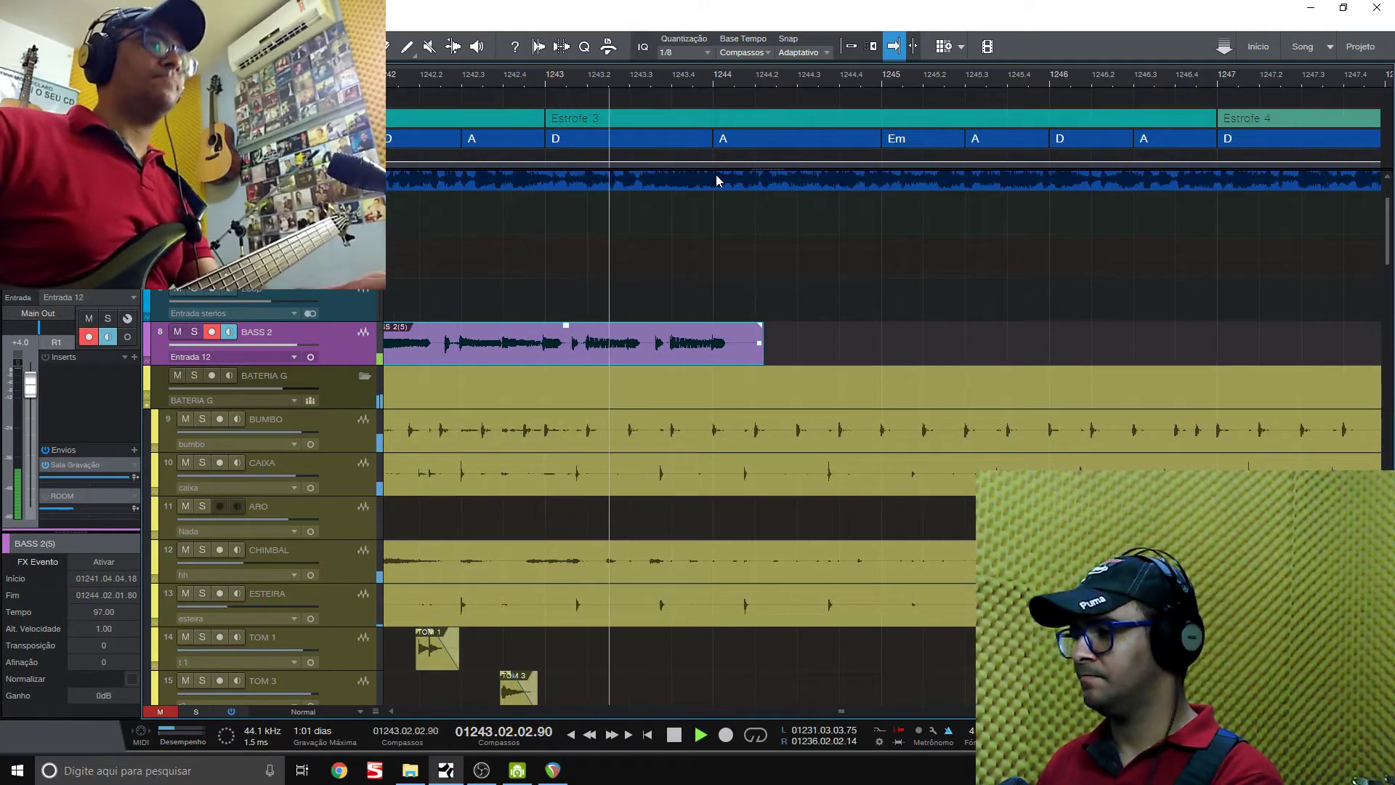
pyautogui.press('space')
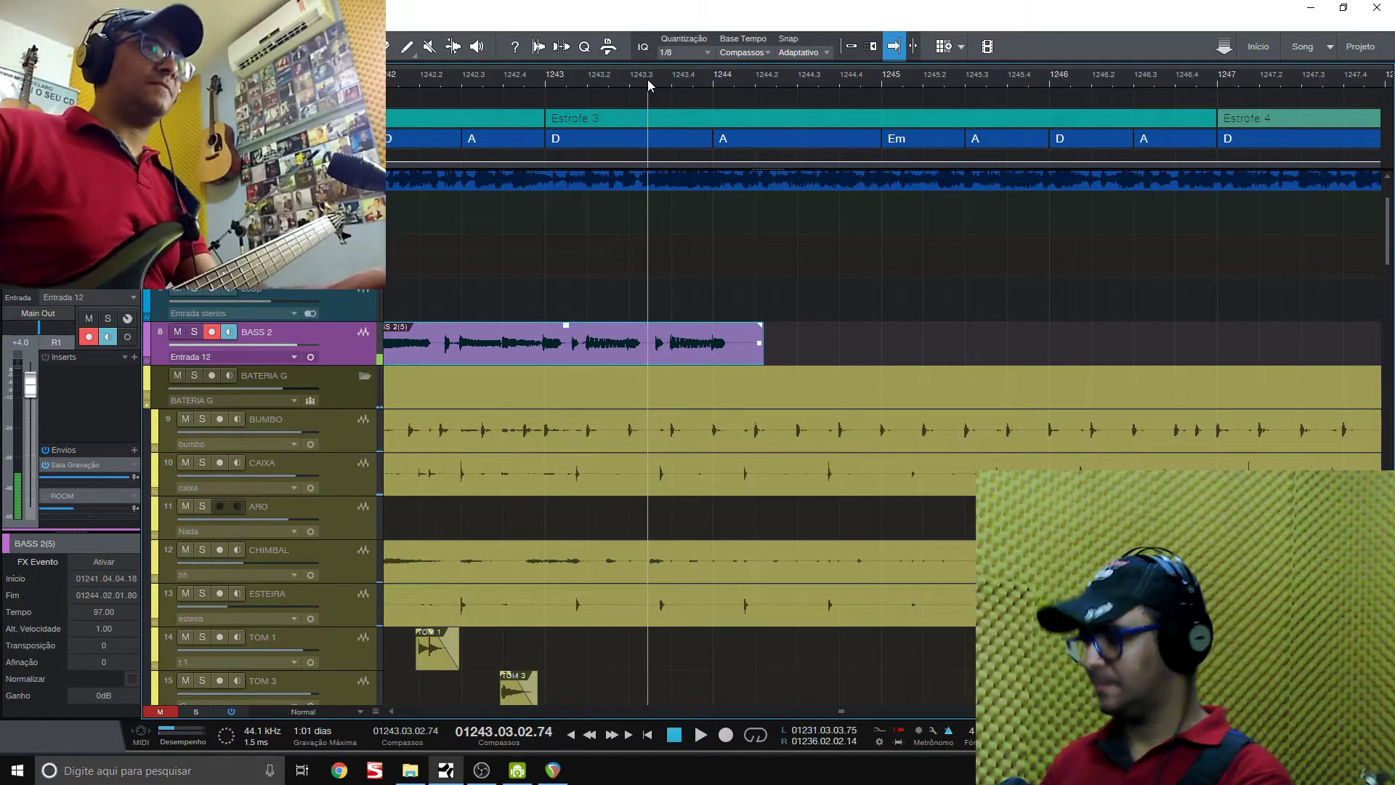
# Punch in on BASS 2 at bar 1243 beat 3 and record up to bar 1245 beat 4
pyautogui.press('space')
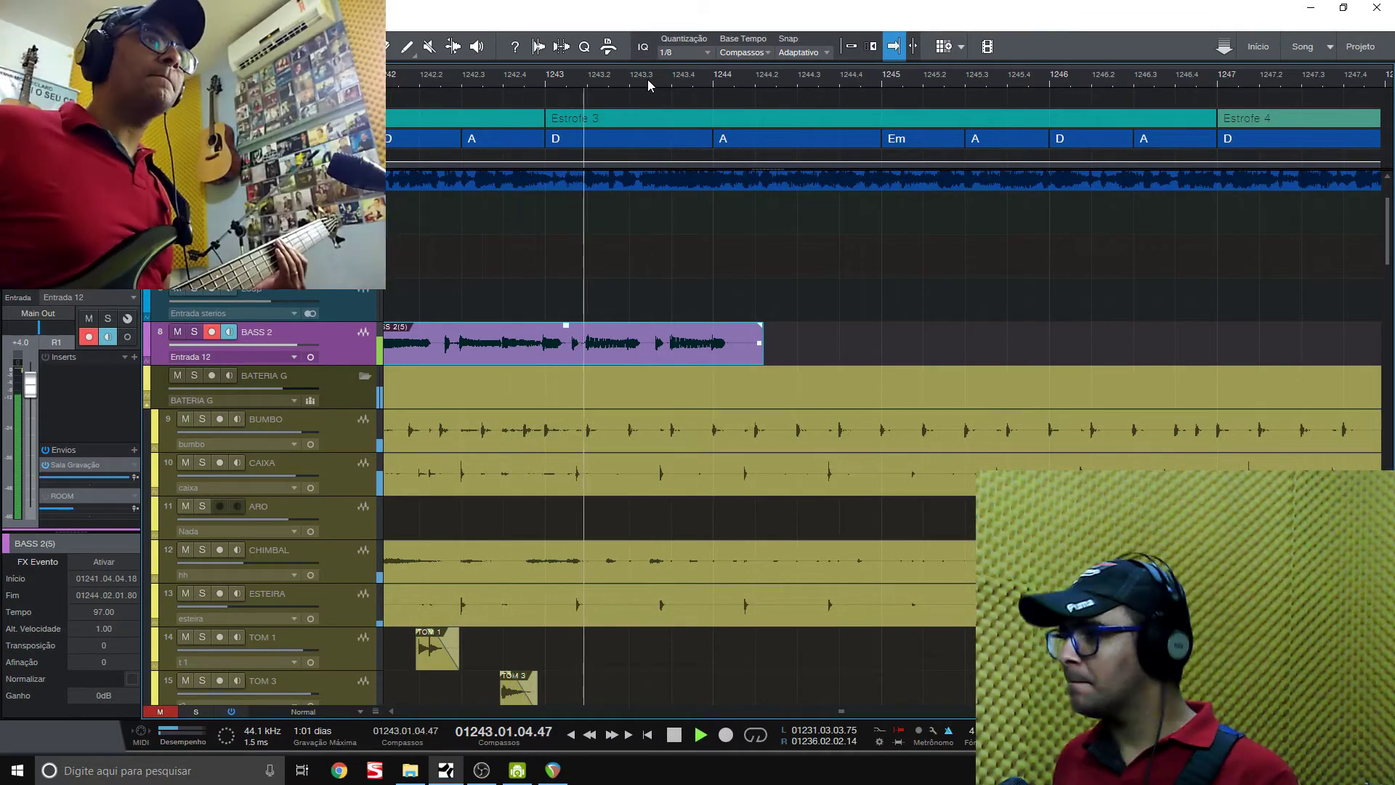
pyautogui.press('KP_Multiply')
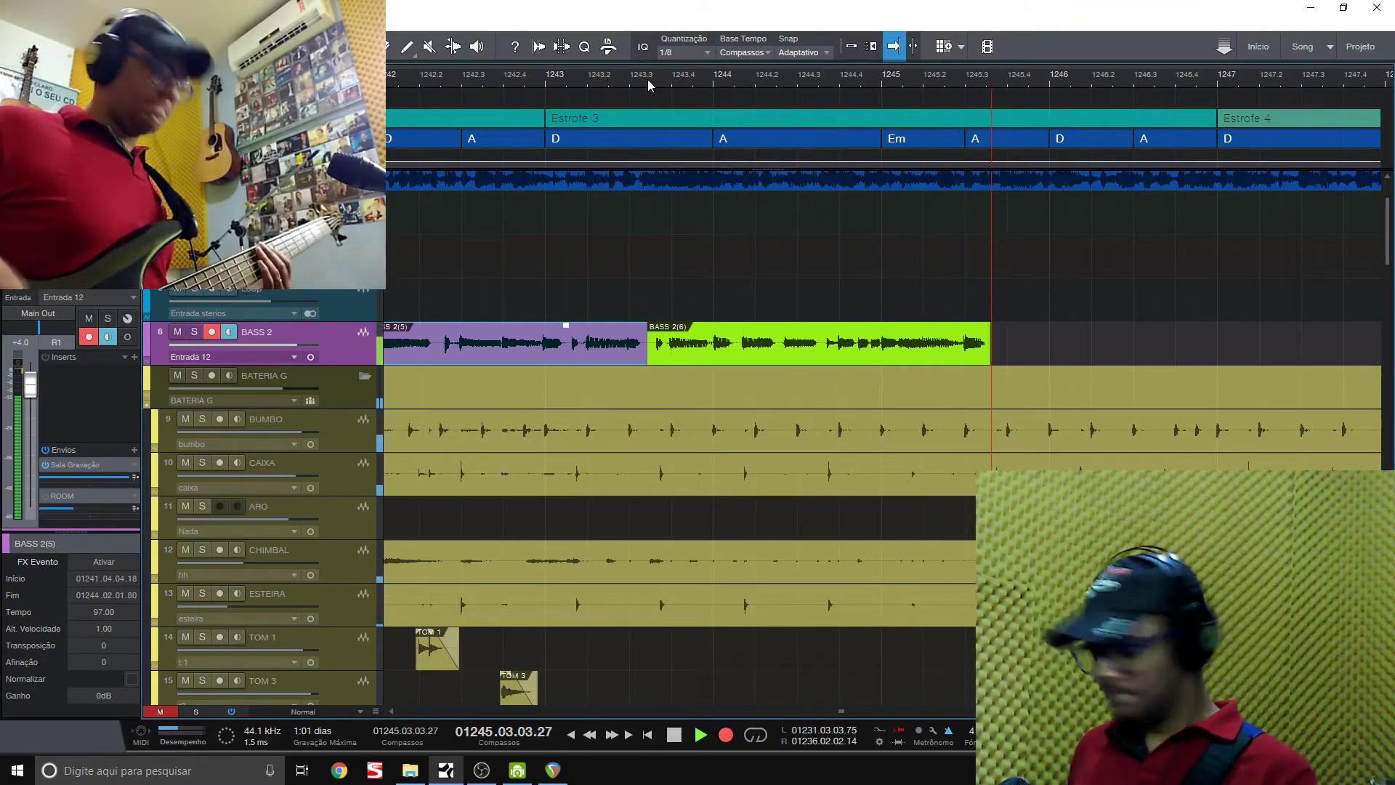
pyautogui.press('space')
# Play back the newest BASS 2 take from bar 1244 beat 2 to check its ending
pyautogui.click(767, 75)
pyautogui.press('space')
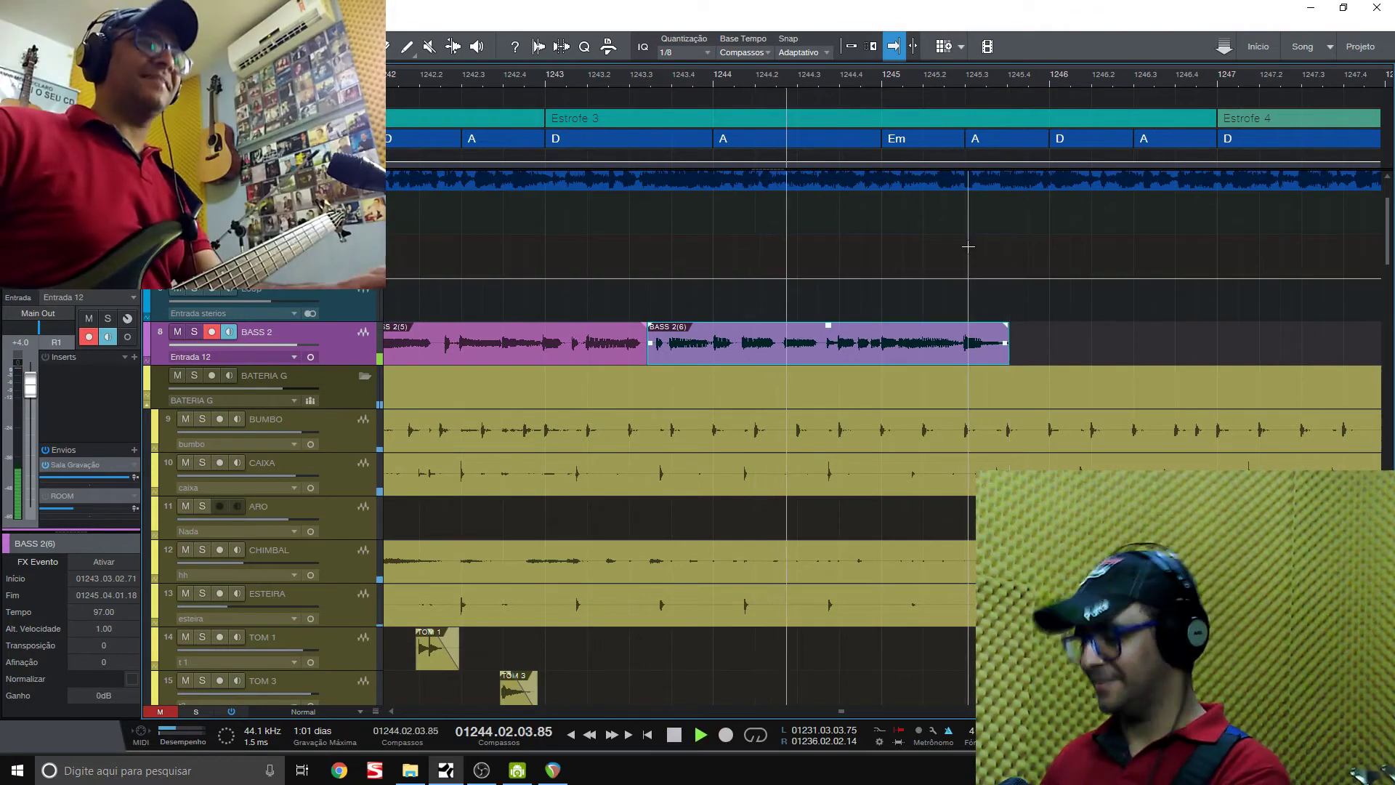
pyautogui.press('e')
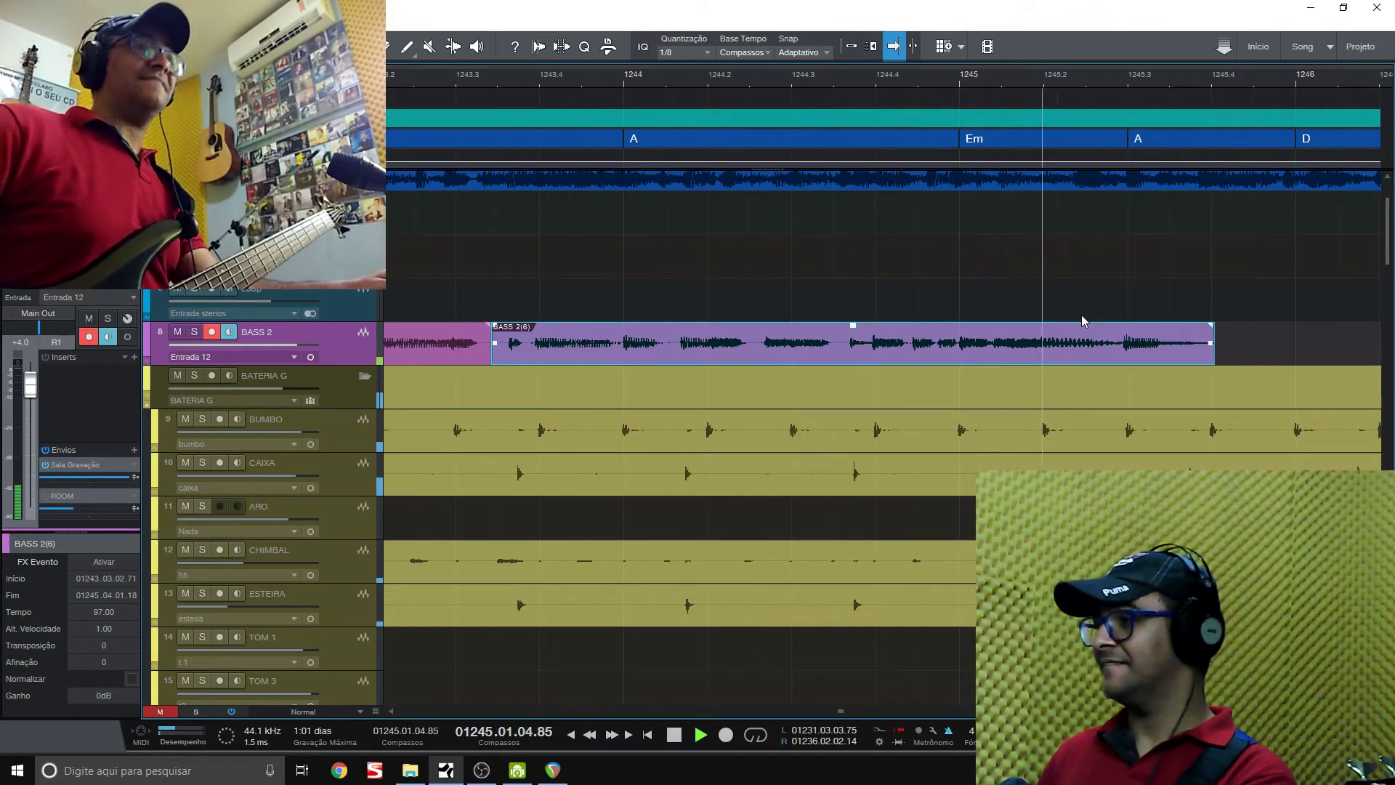
pyautogui.press('space')
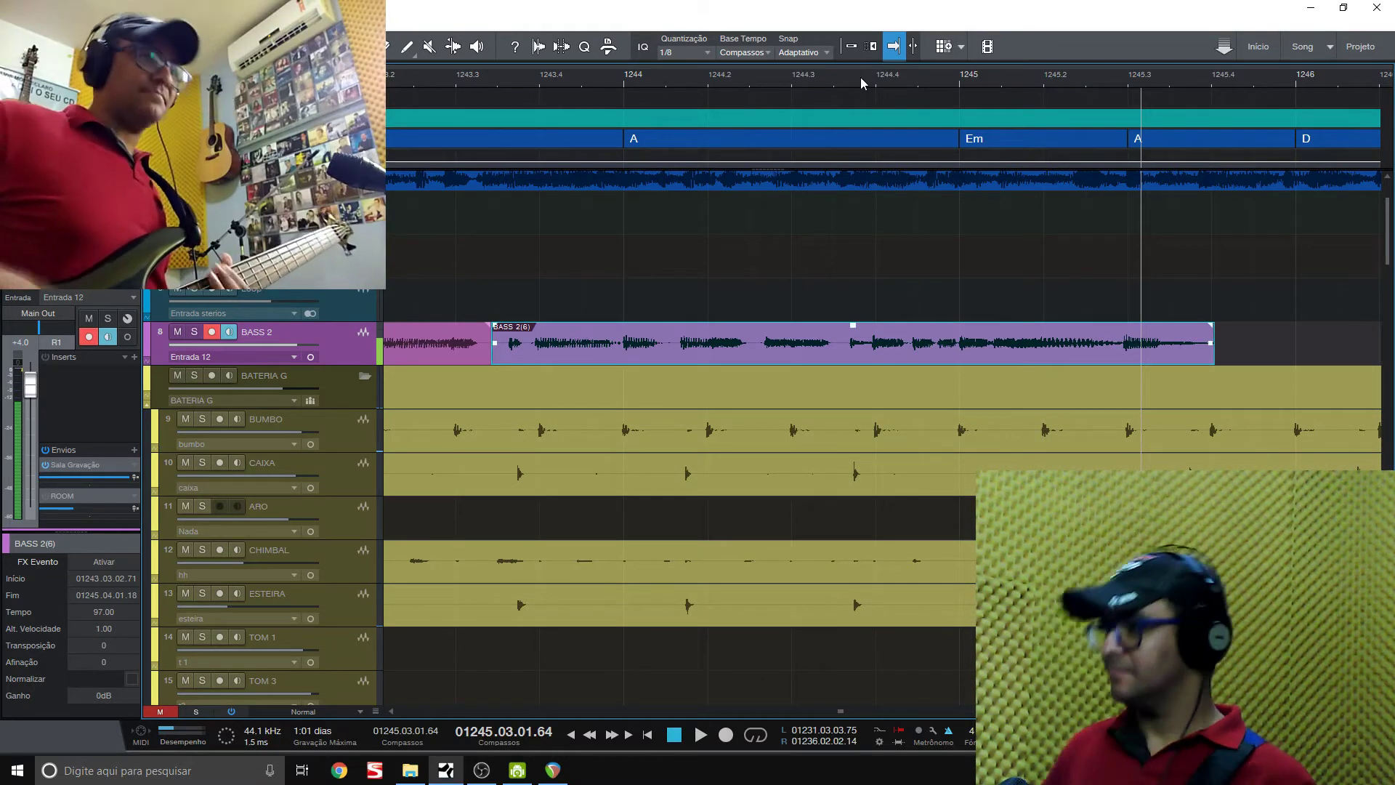
# Punch in on BASS 2 at the very end of bar 1243 and record up to bar 1245 beat 4
pyautogui.click(619, 78)
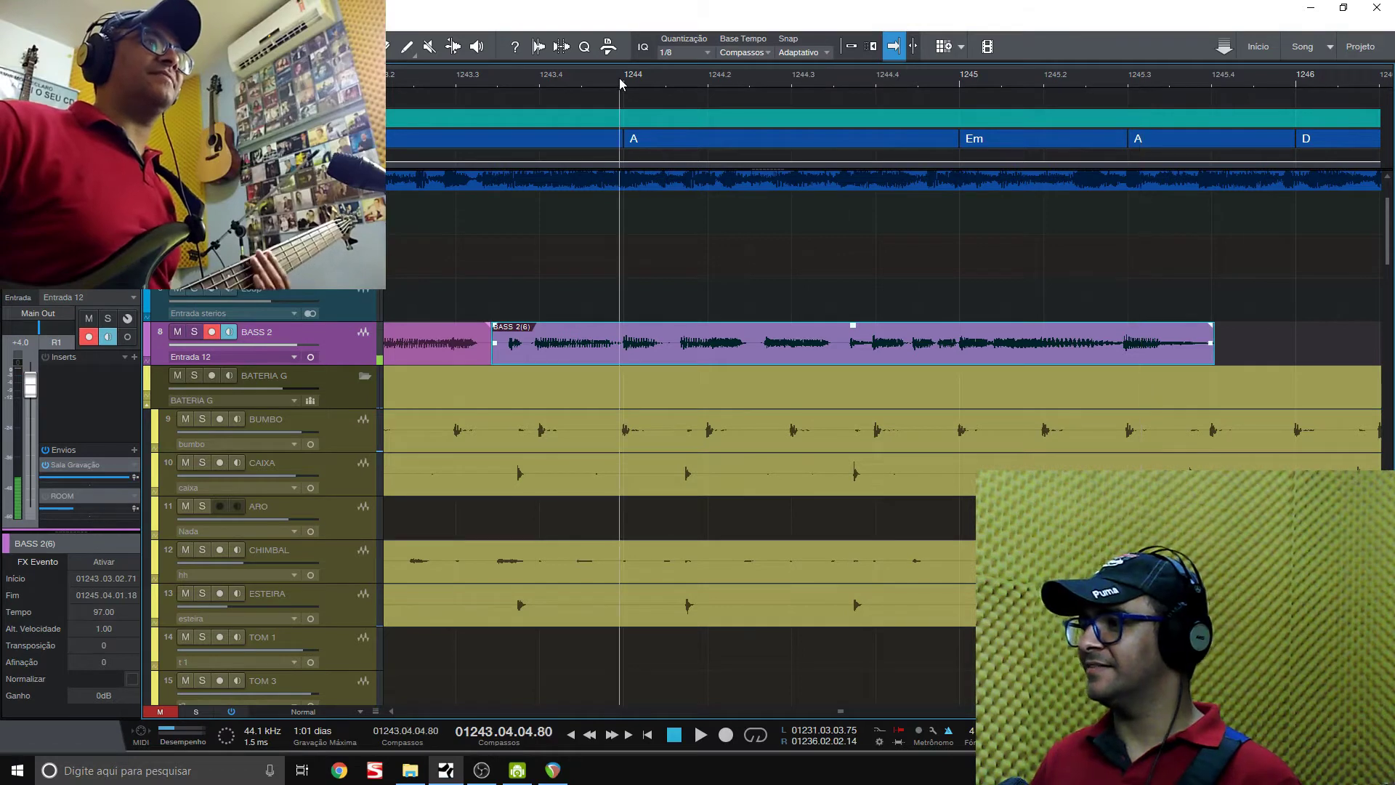
pyautogui.press('space')
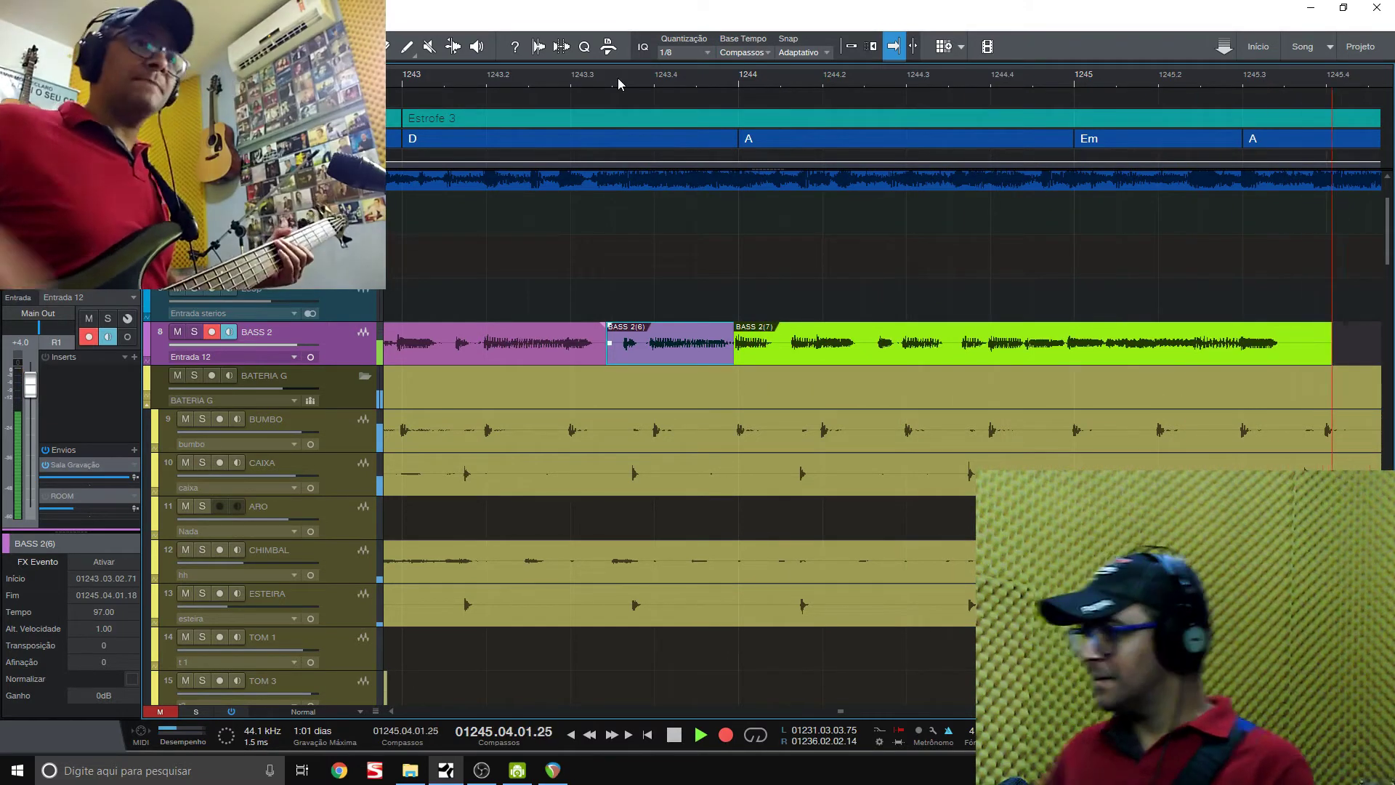
pyautogui.press('space')
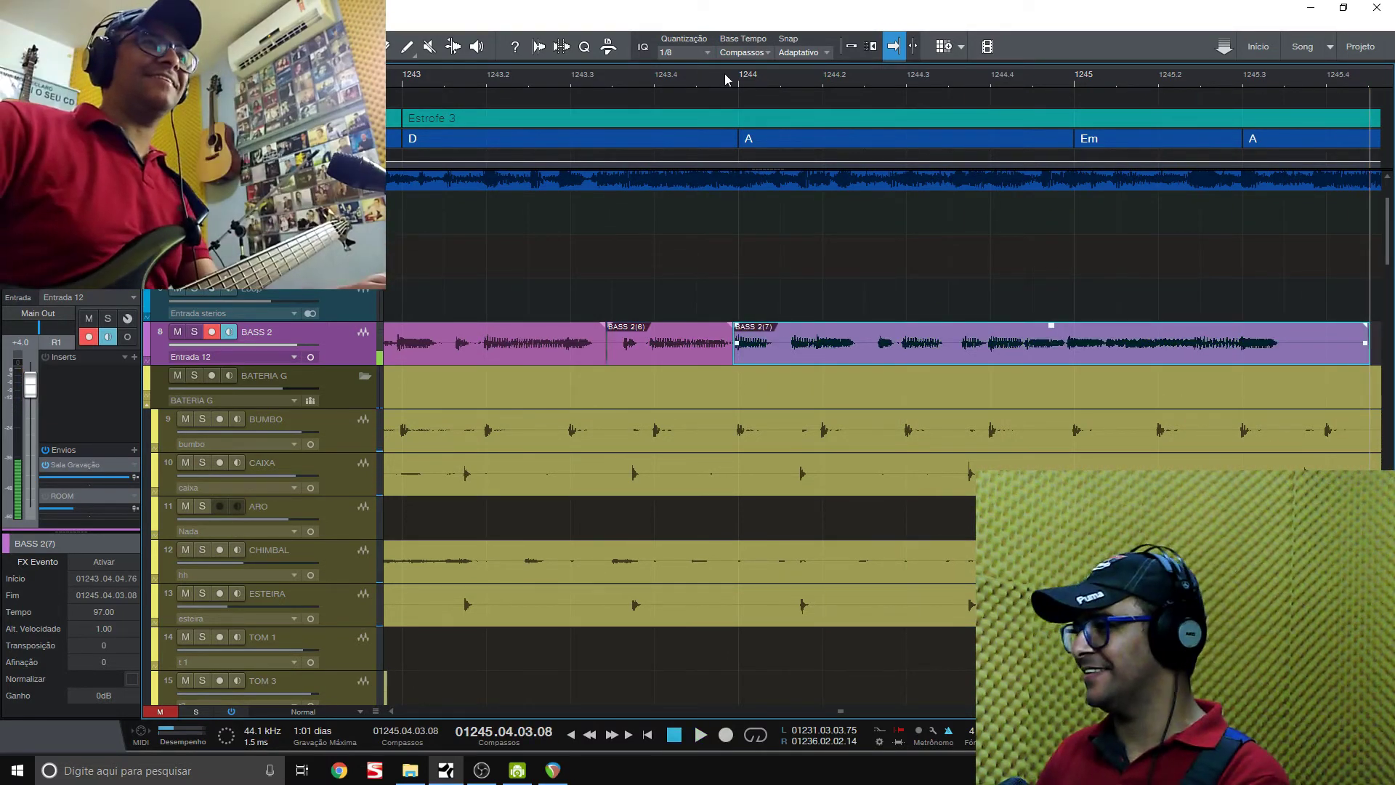
# Re-record BASS 2 from just before bar 1244 through to bar 1252 beat 2 in the Refrão
pyautogui.click(728, 75)
pyautogui.press('space')
pyautogui.click(728, 77)
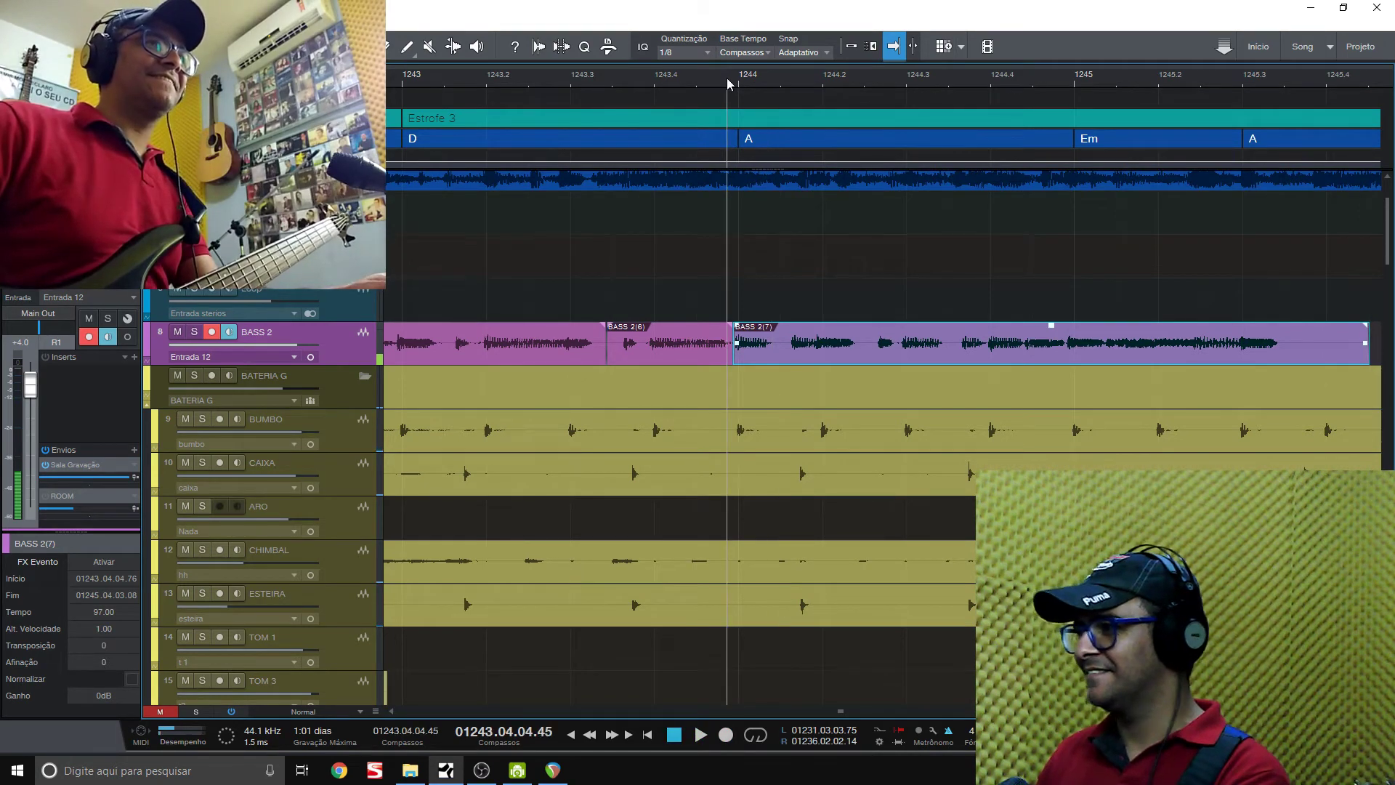
pyautogui.press('space')
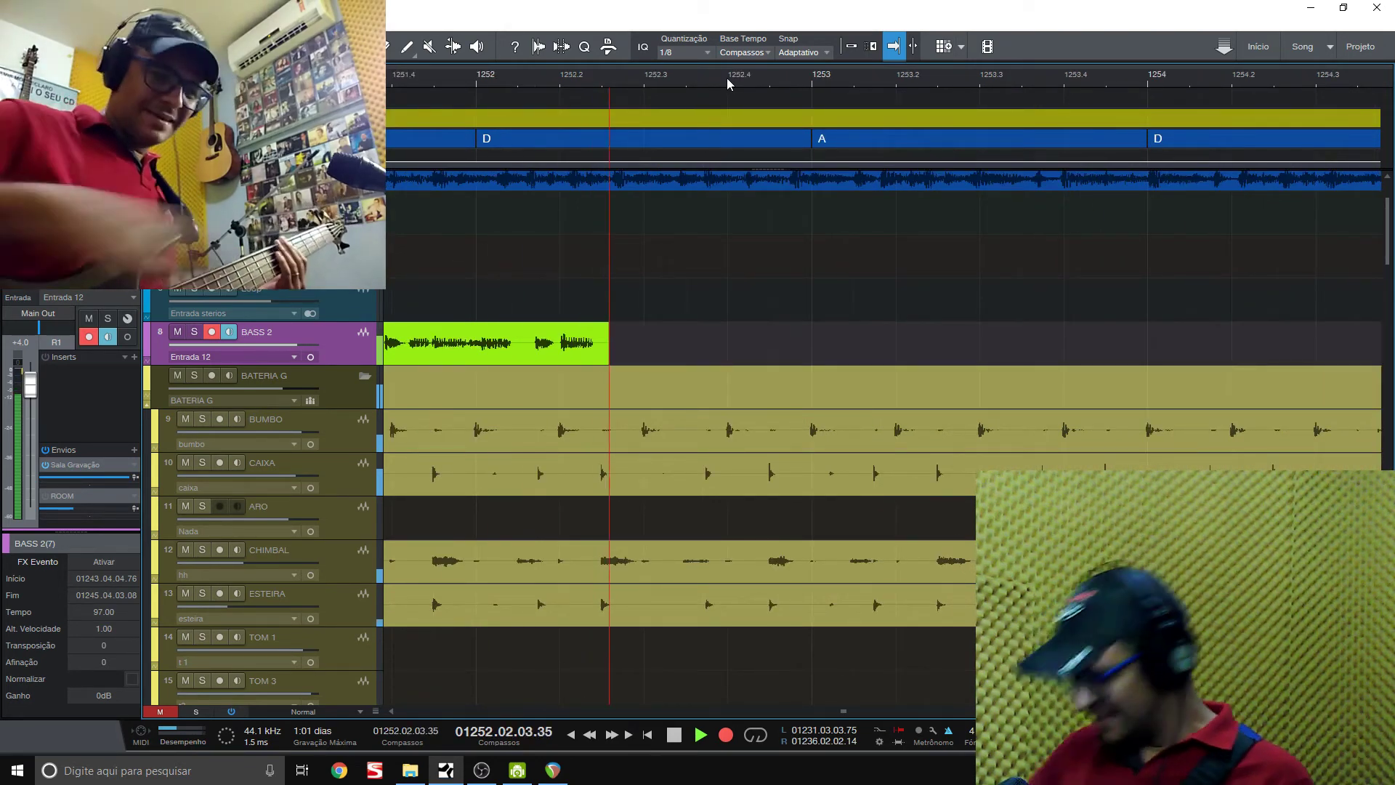
pyautogui.press('space')
# Review the end of the new BASS 2 take and try punching in at bar 1251 beat 2, stopping at beat 3
pyautogui.press('KP_0')
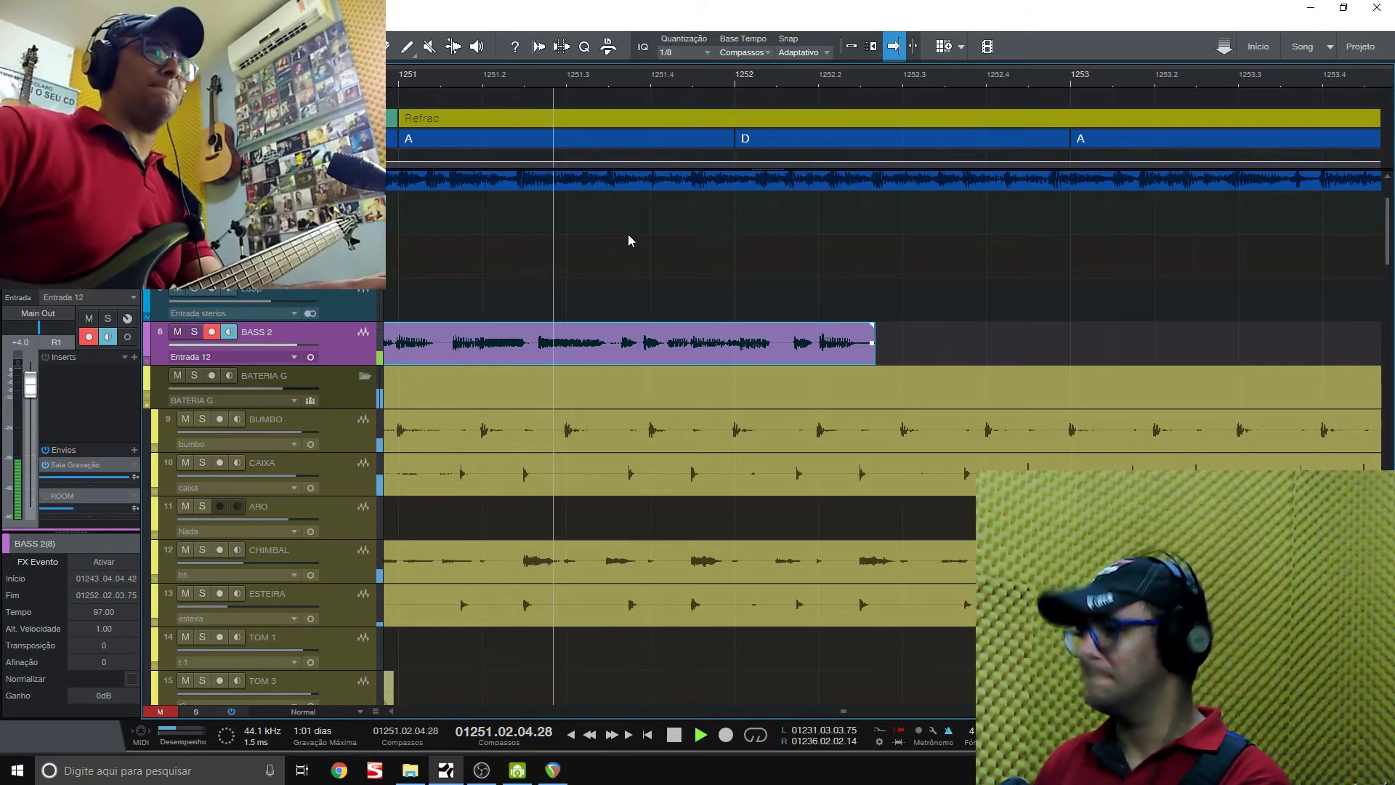
pyautogui.press('space')
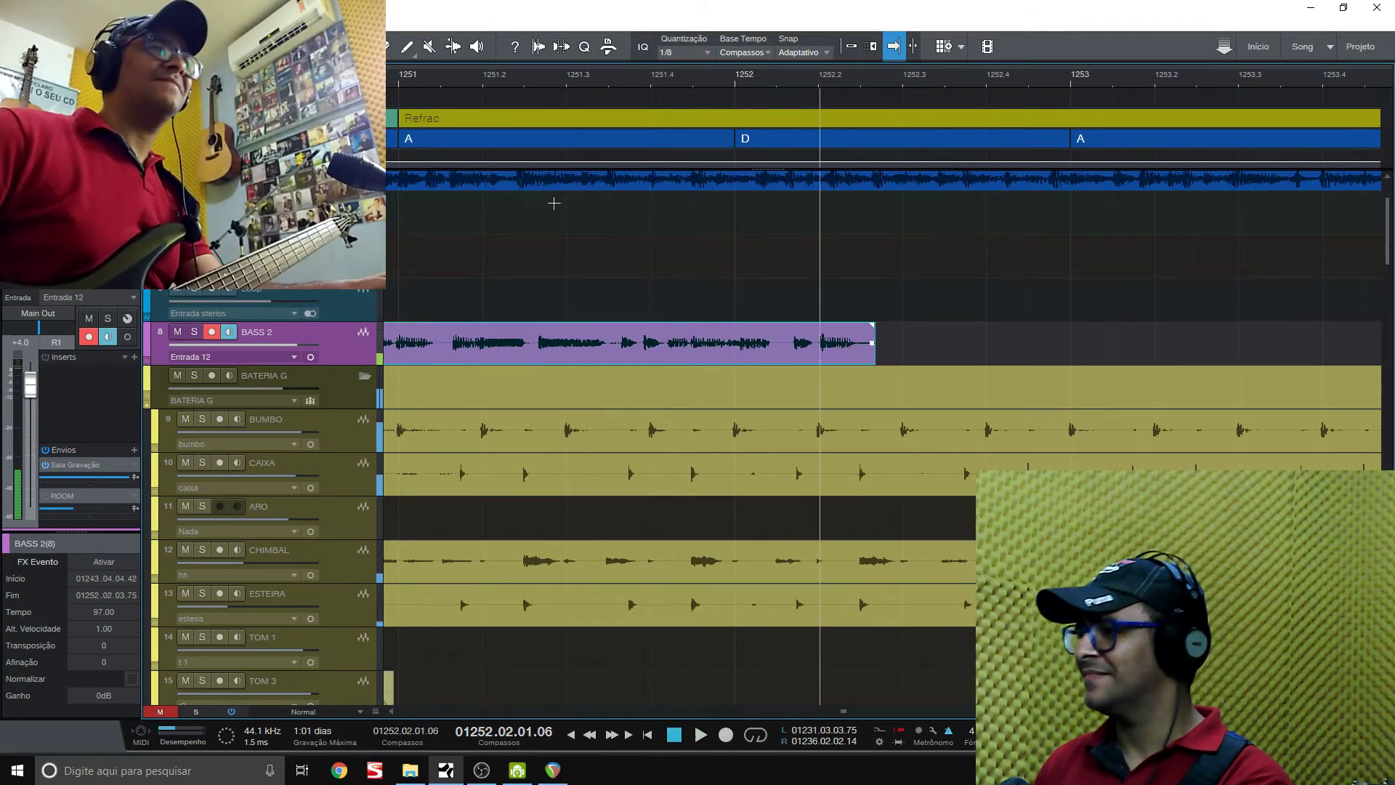
pyautogui.click(526, 77)
pyautogui.press('space')
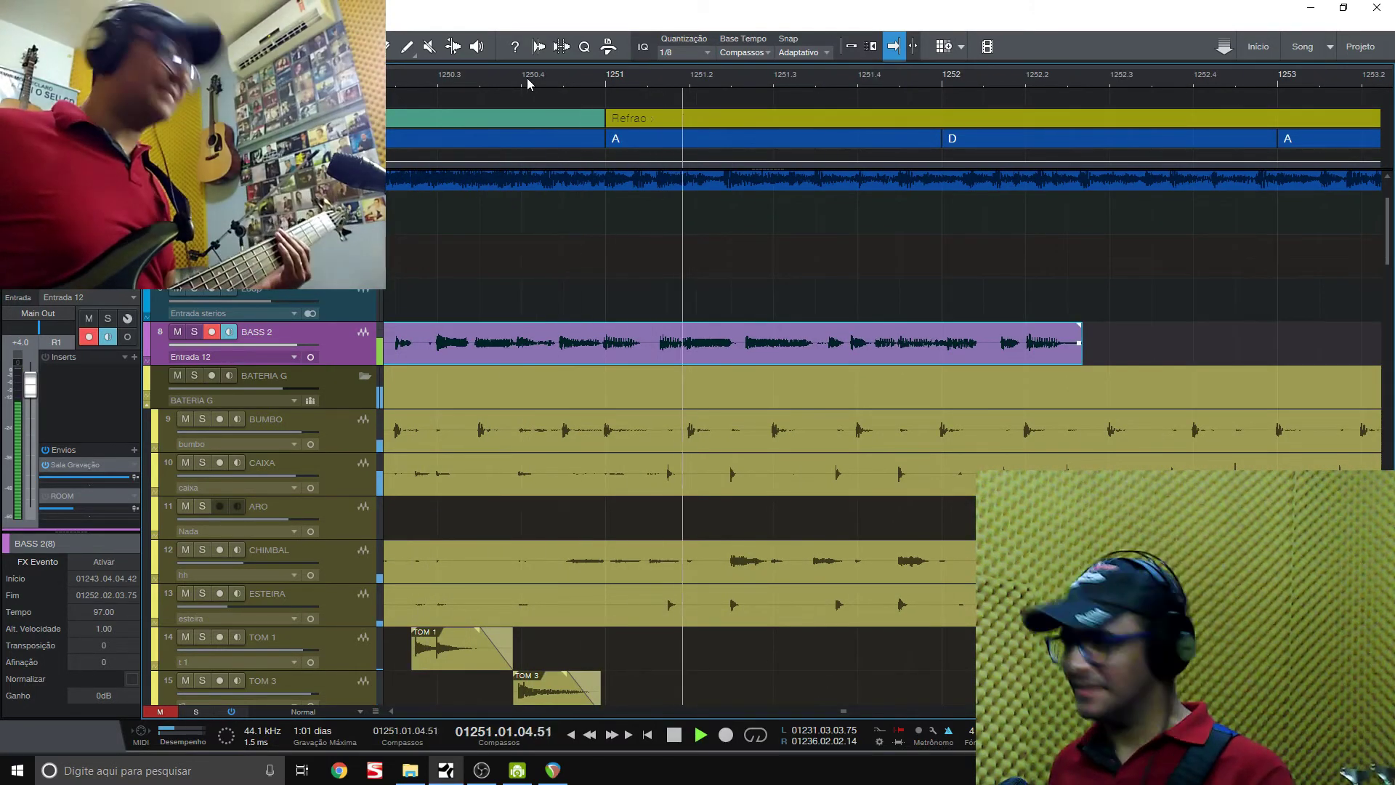
pyautogui.press('KP_Multiply')
pyautogui.press('space')
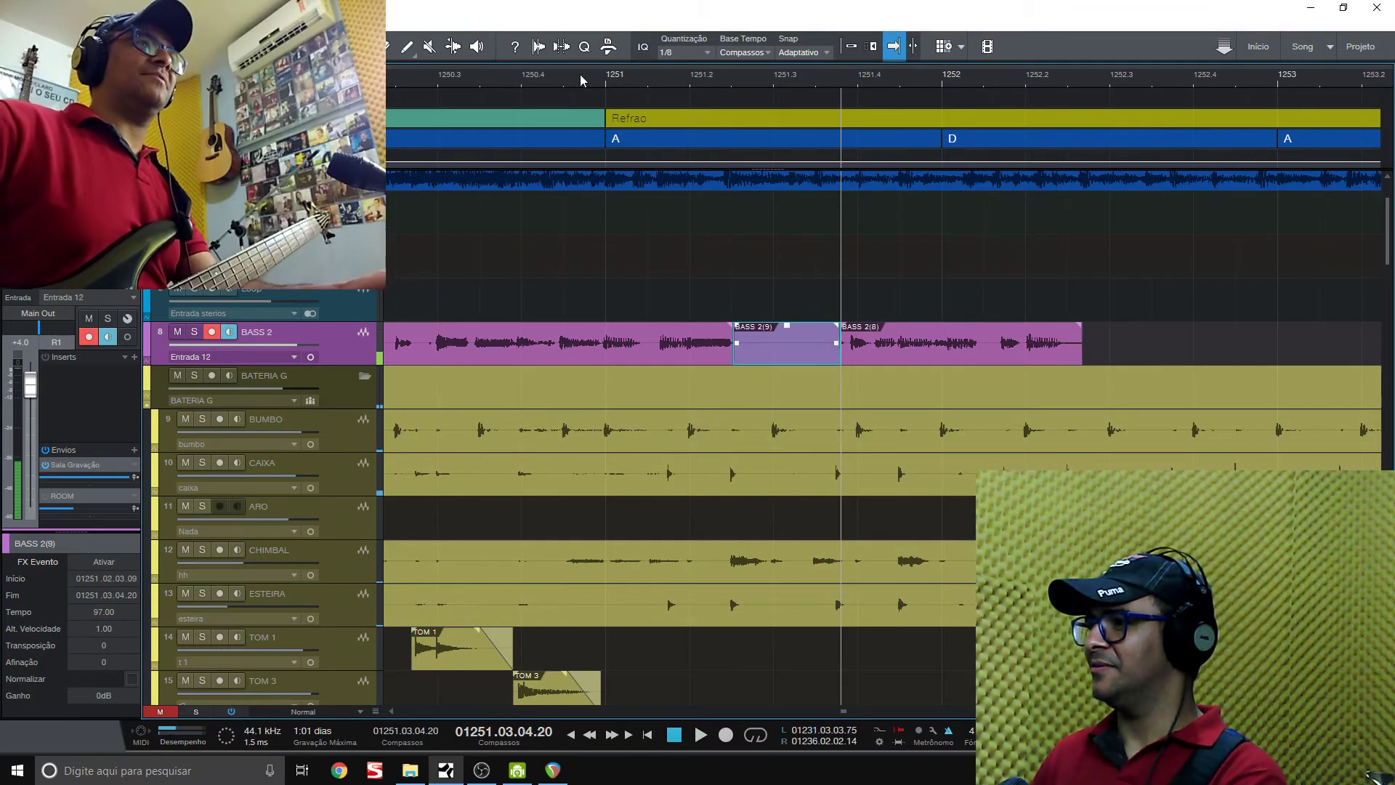
# Punch in on BASS 2 just before the Refrão at bar 1251 and record through to bar 1268 beat 4
pyautogui.click(603, 80)
pyautogui.press('space')
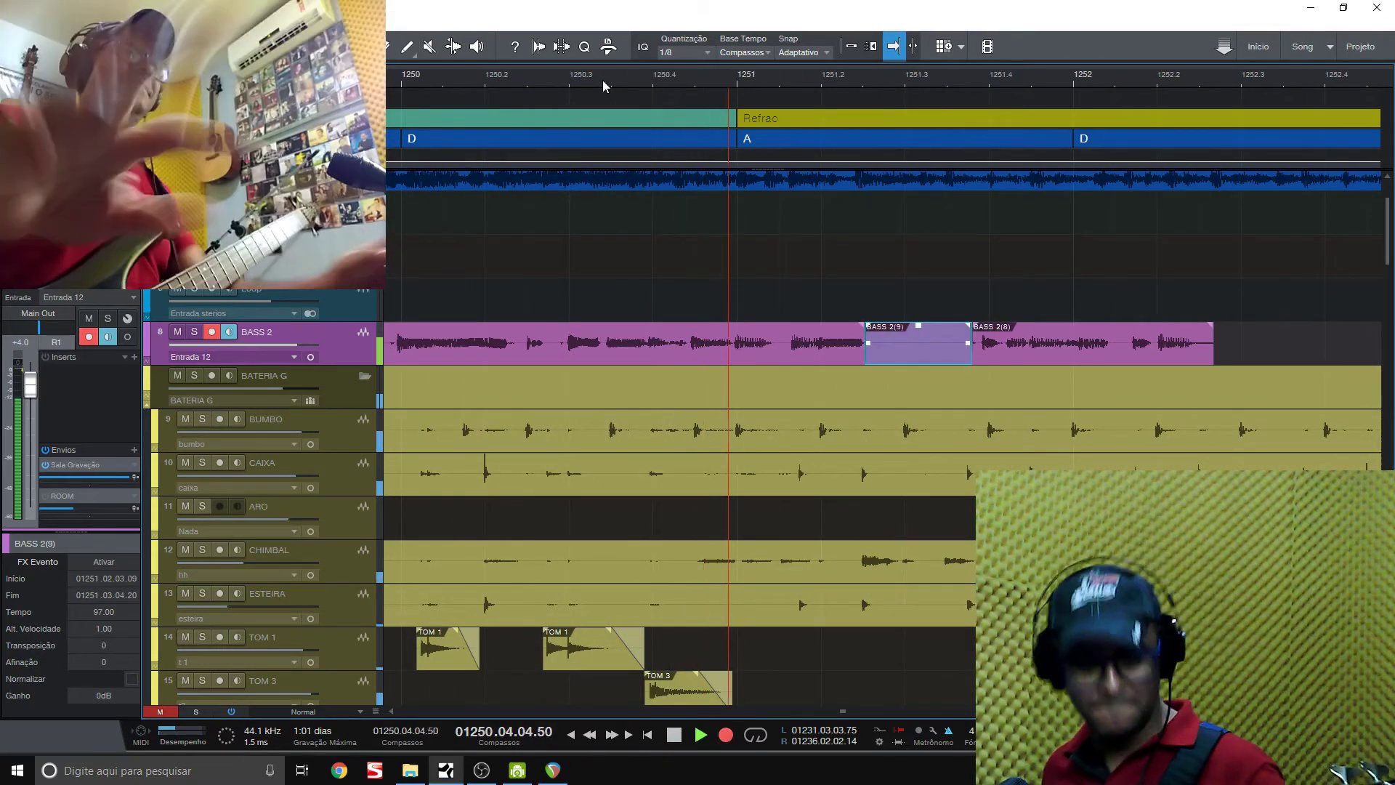
pyautogui.press('KP_Multiply')
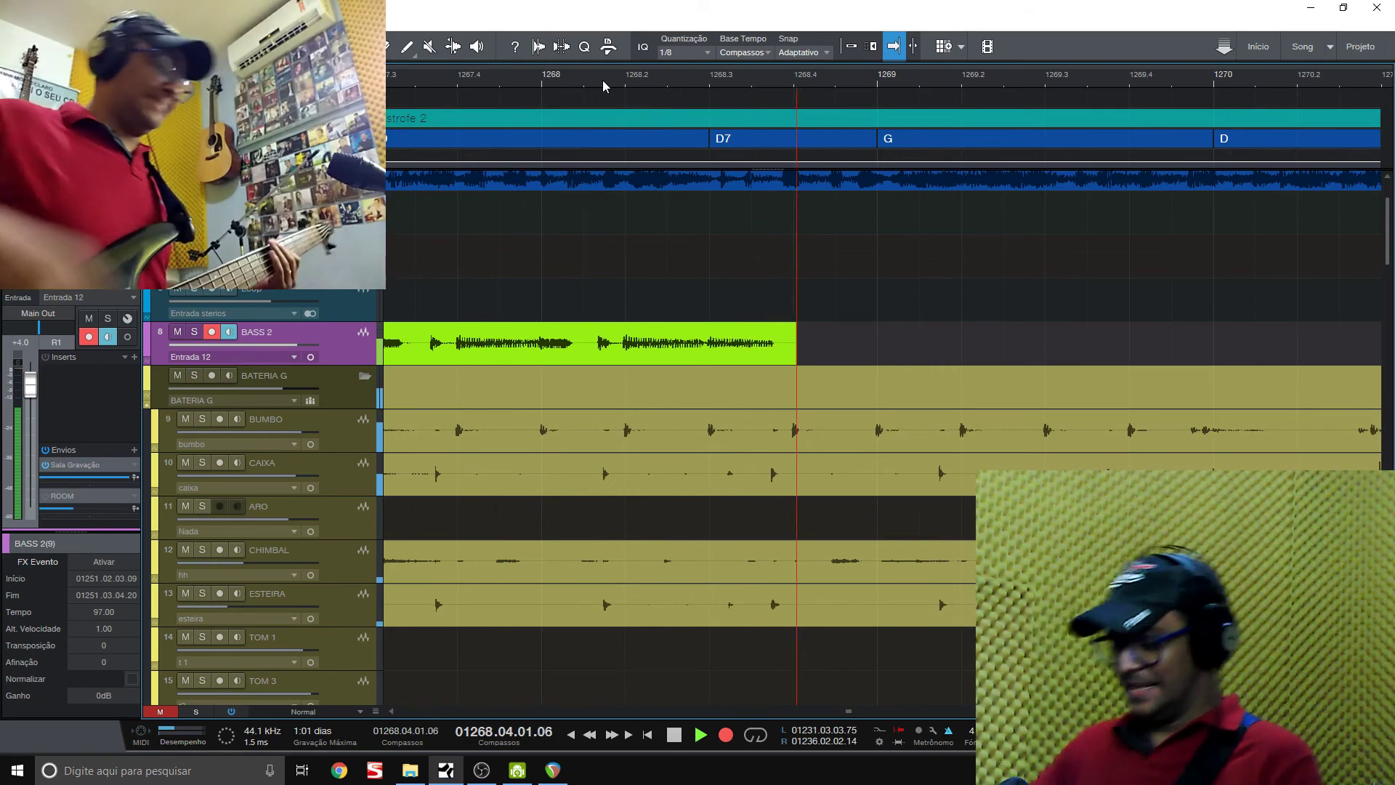
pyautogui.press('space')
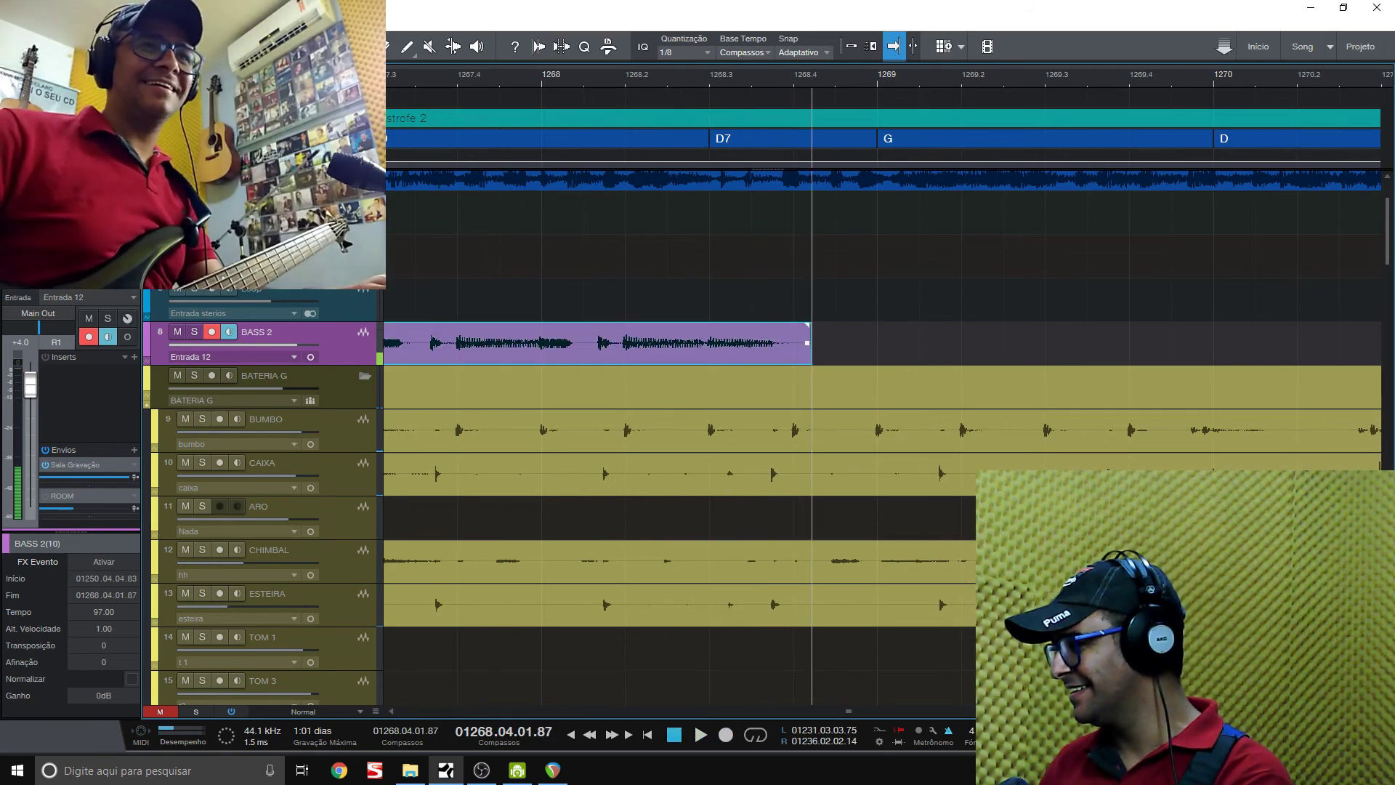
# Examine the song sections still without bass after the BASS 2 take's end at bar 1268, from Estrofe 2 to the ending
pyautogui.press('w')
pyautogui.press('w')
pyautogui.press('w')
pyautogui.press('w')
pyautogui.press('w')
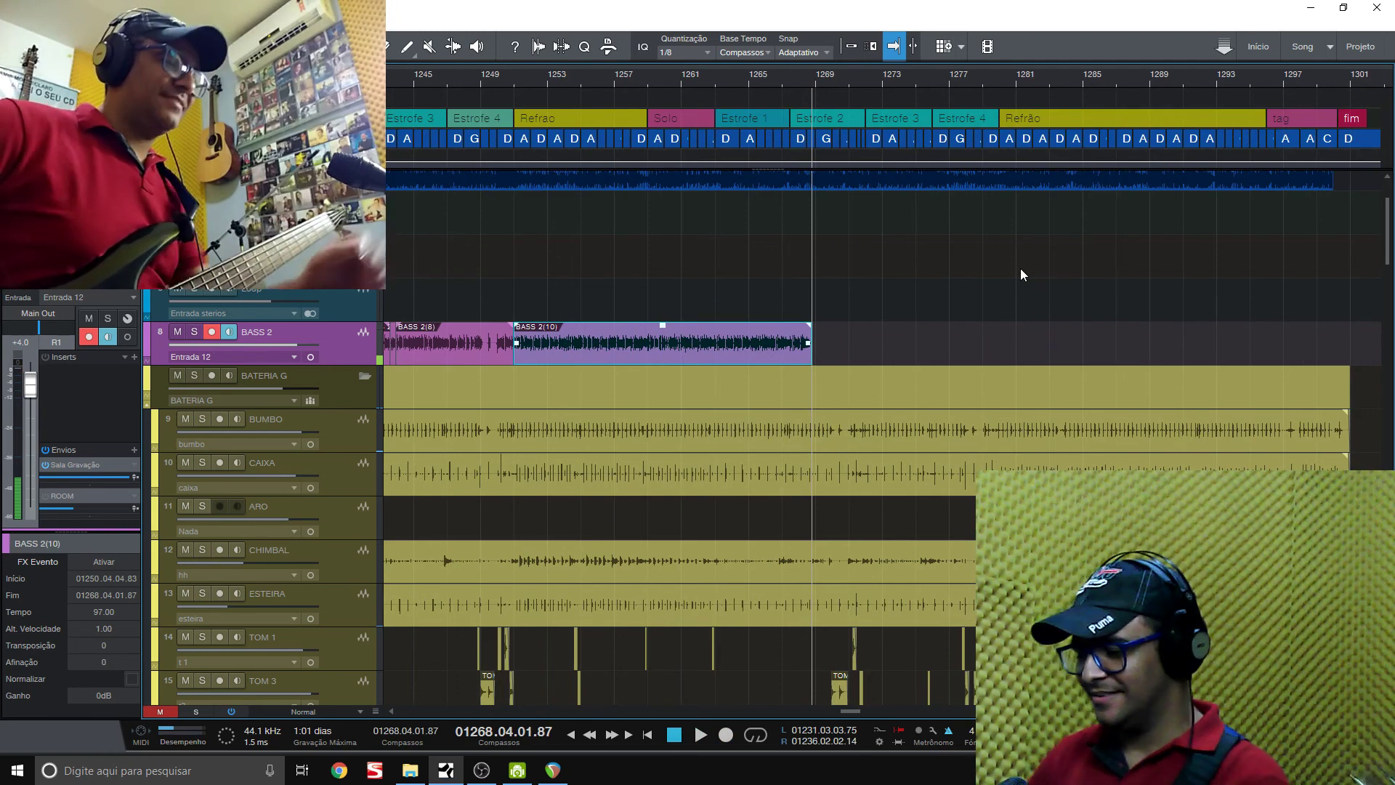
pyautogui.press('e')
pyautogui.press('e')
pyautogui.scroll(-2, 890, 350)
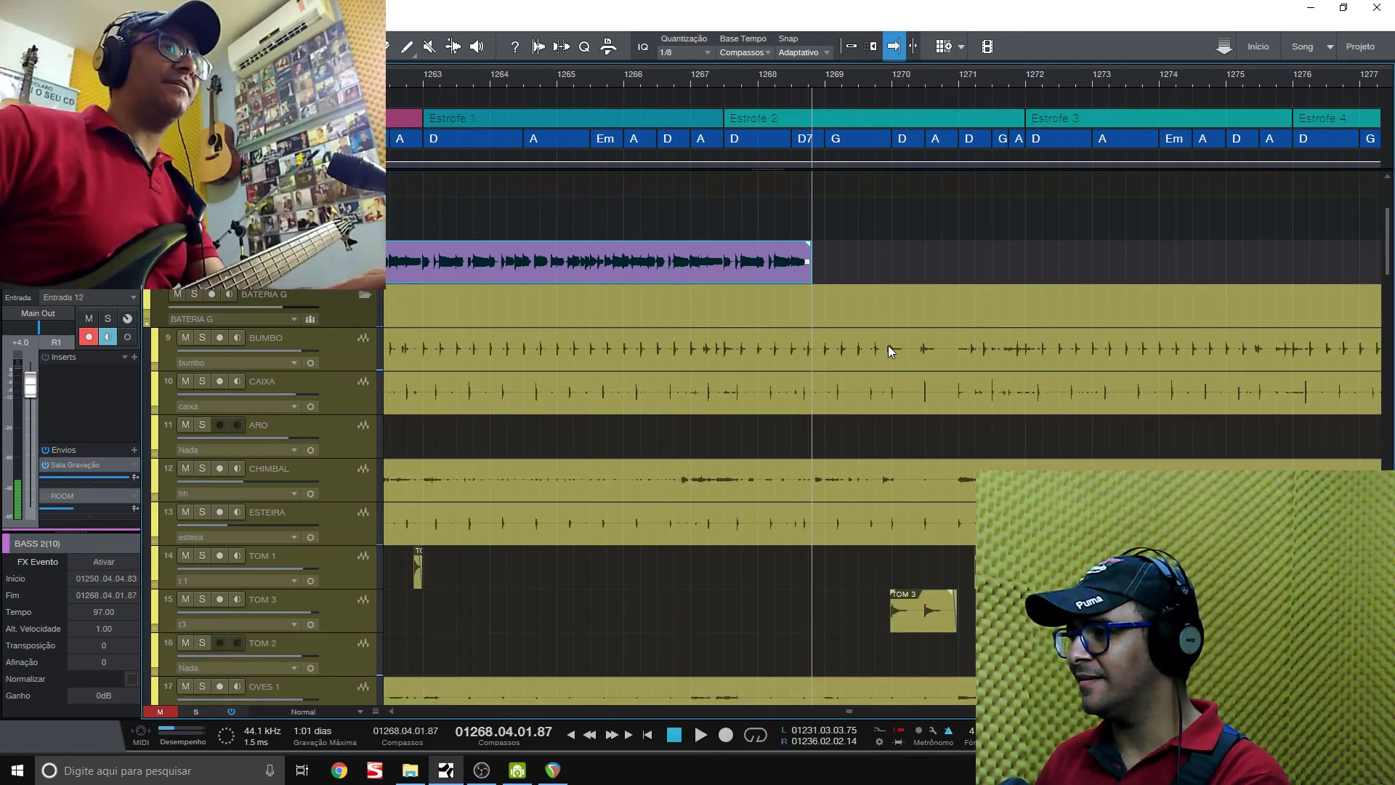